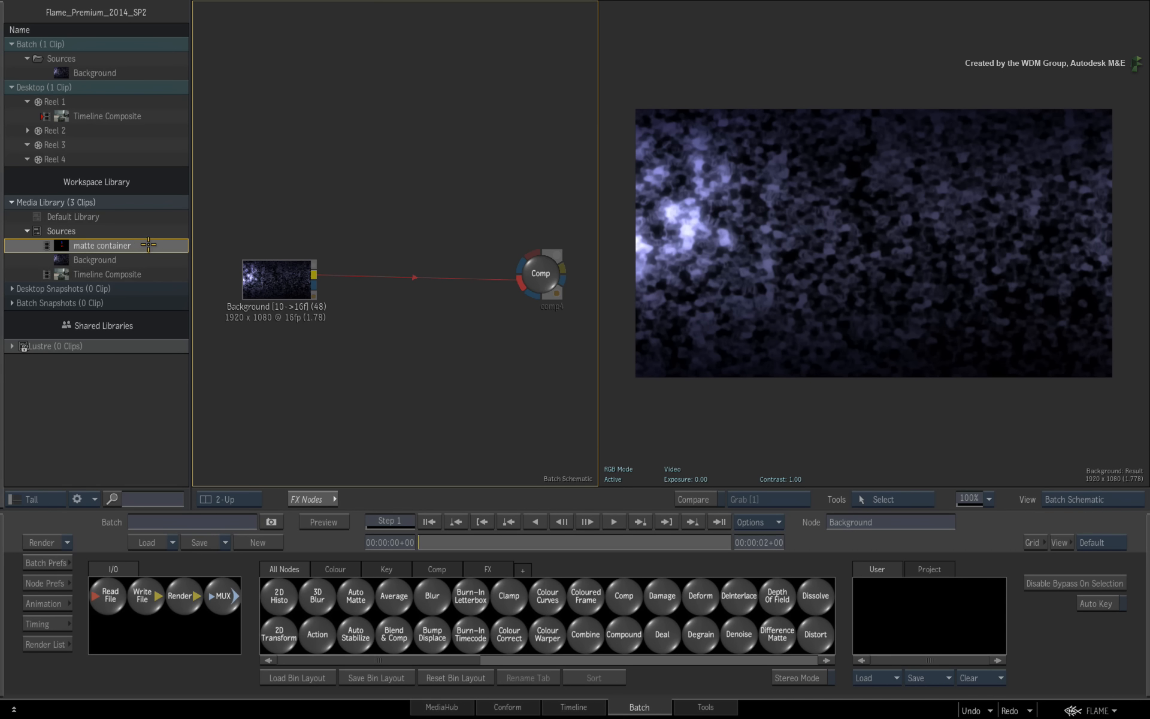
Add the library's matte container clip to the Batch schematic and wire its result and matte outputs to the Comp node's front and matte inputs.
drag(148, 245, 519, 258)
drag(310, 154, 337, 167)
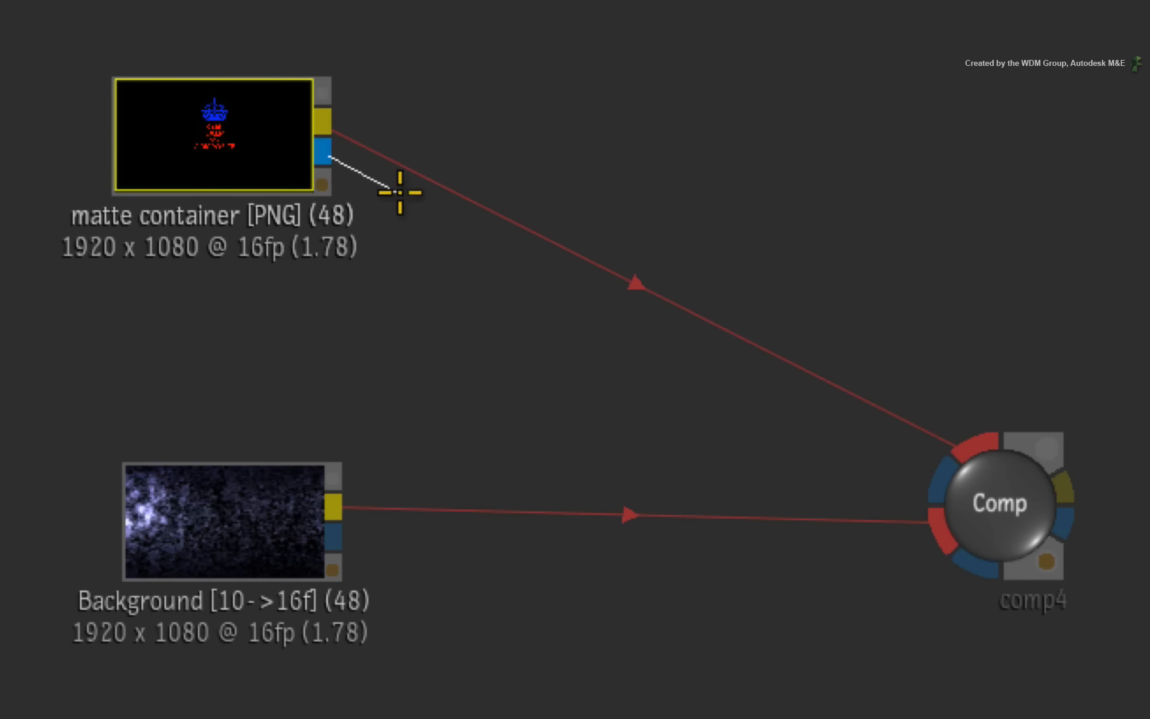
drag(400, 193, 940, 478)
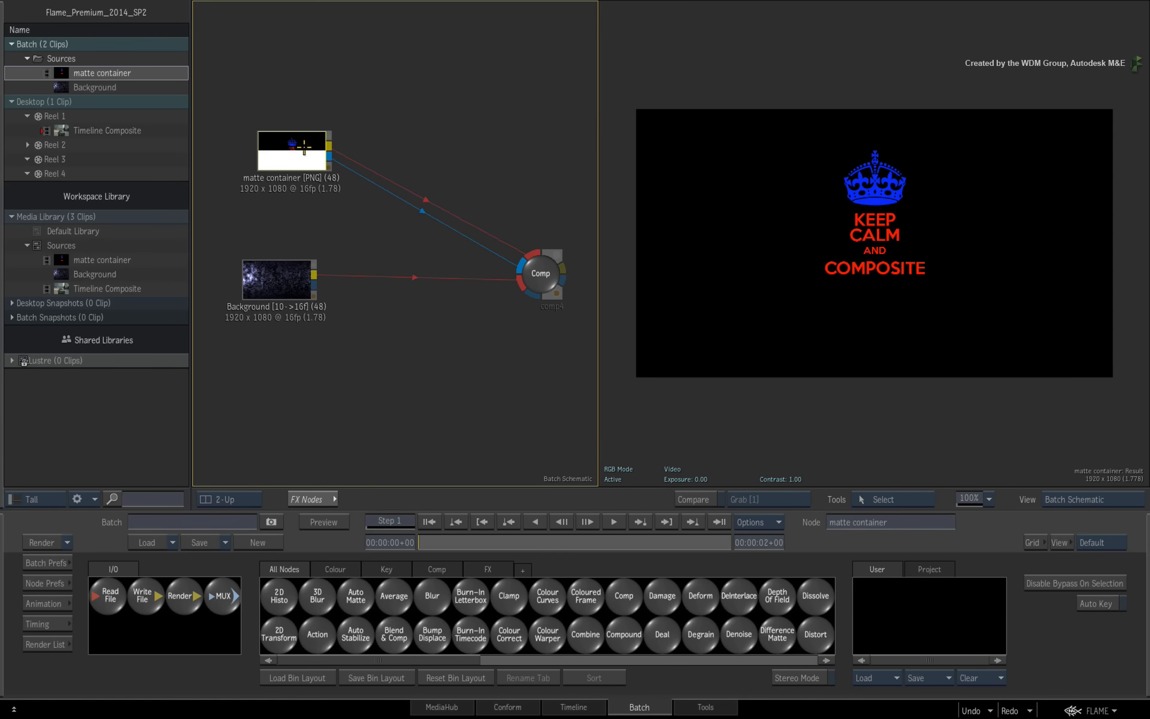
drag(305, 145, 401, 147)
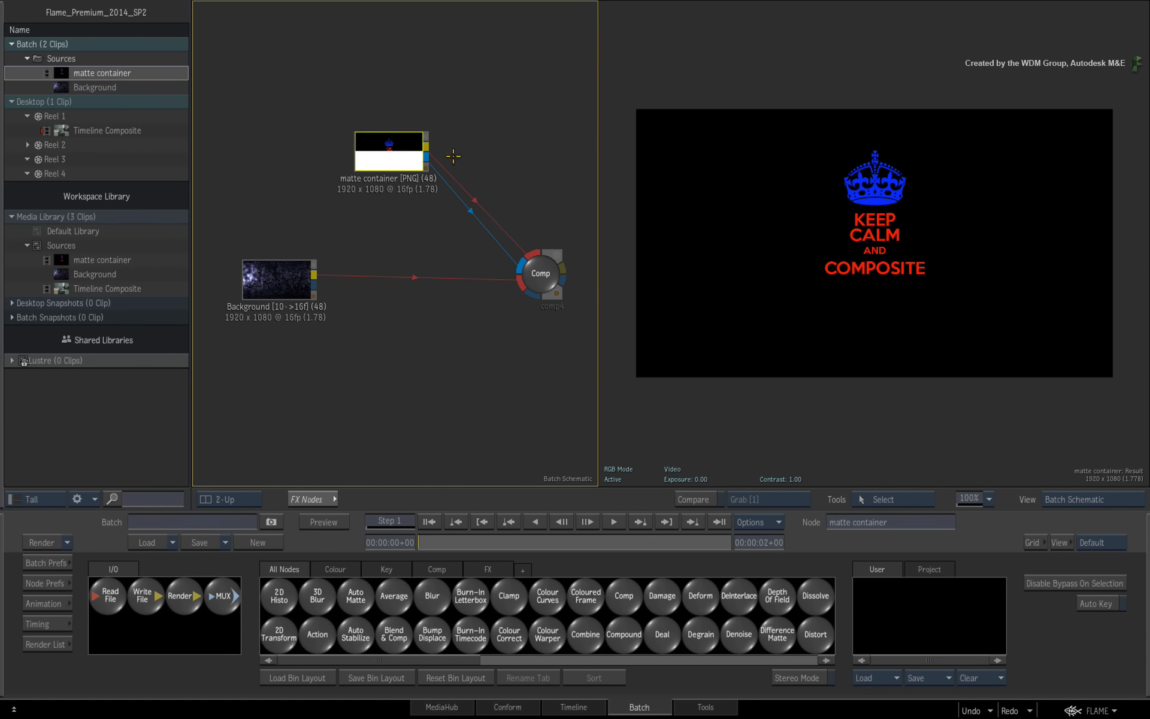
Compare the matte container clip's Result view with its OutMatte view.
click(542, 276)
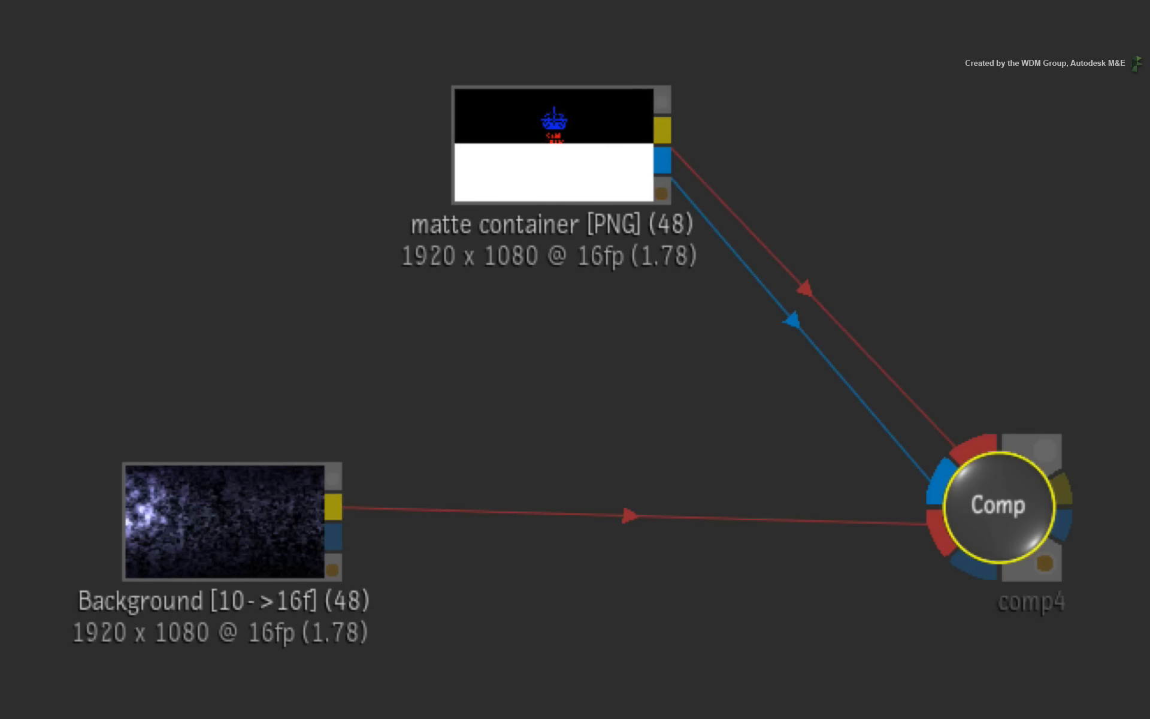
click(590, 125)
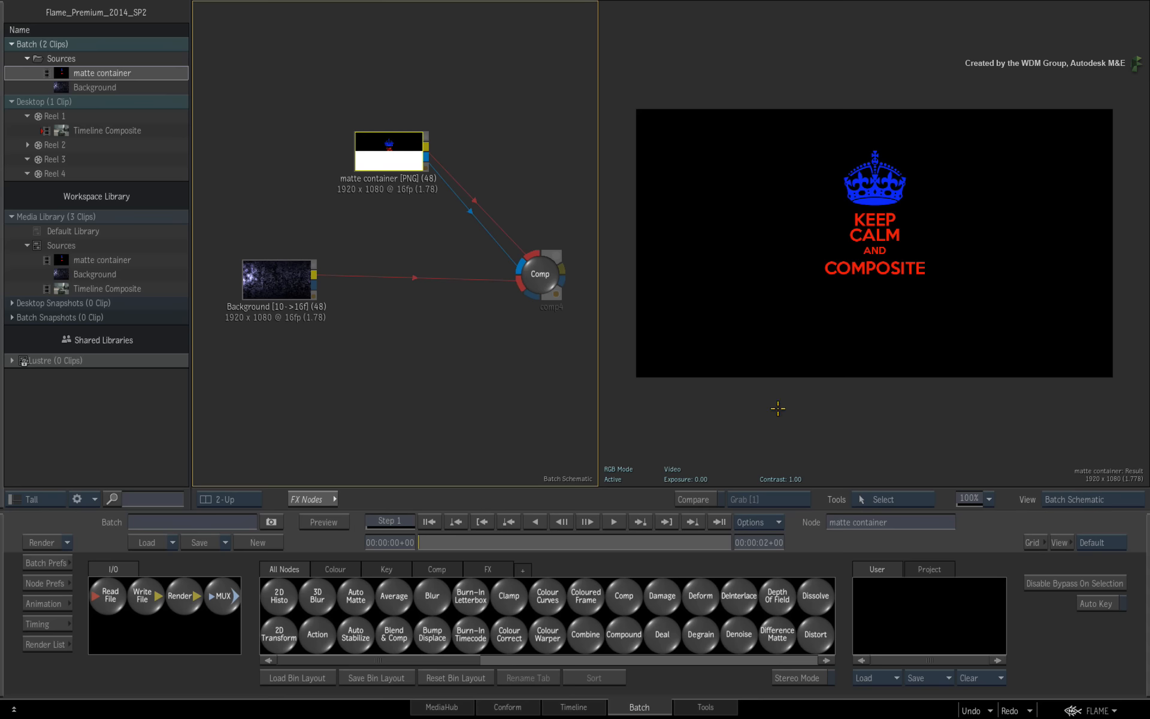
key(F4)
key(F4)
key(F4)
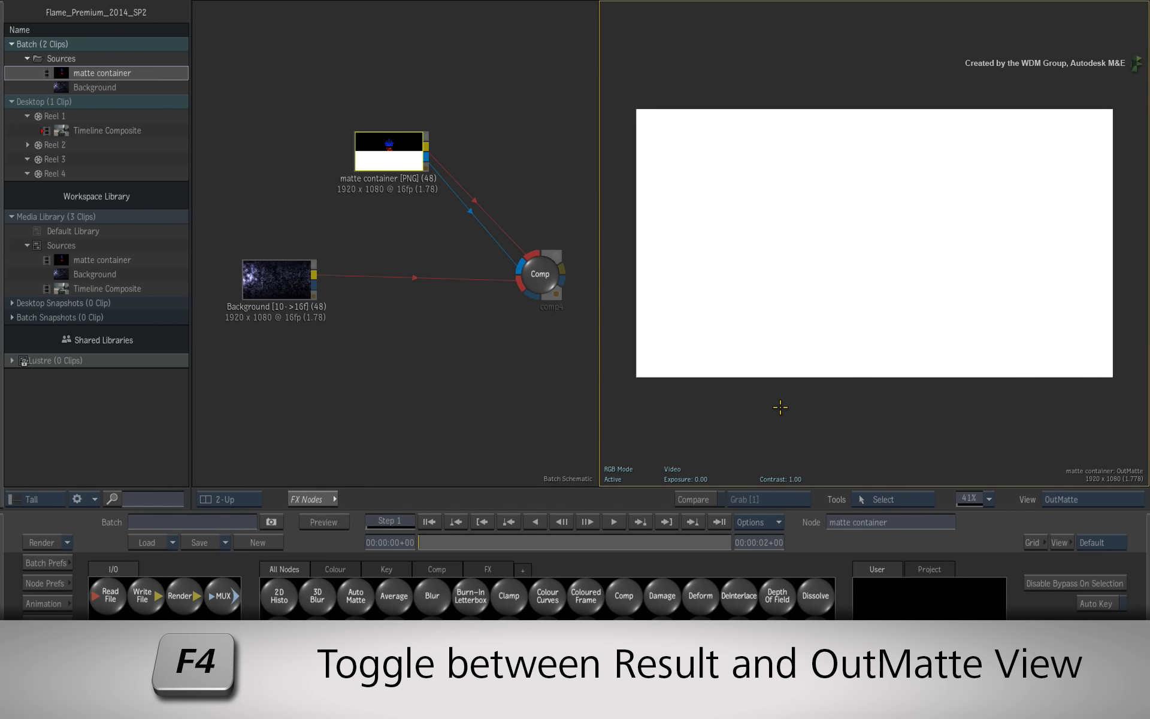
key(F4)
key(F4)
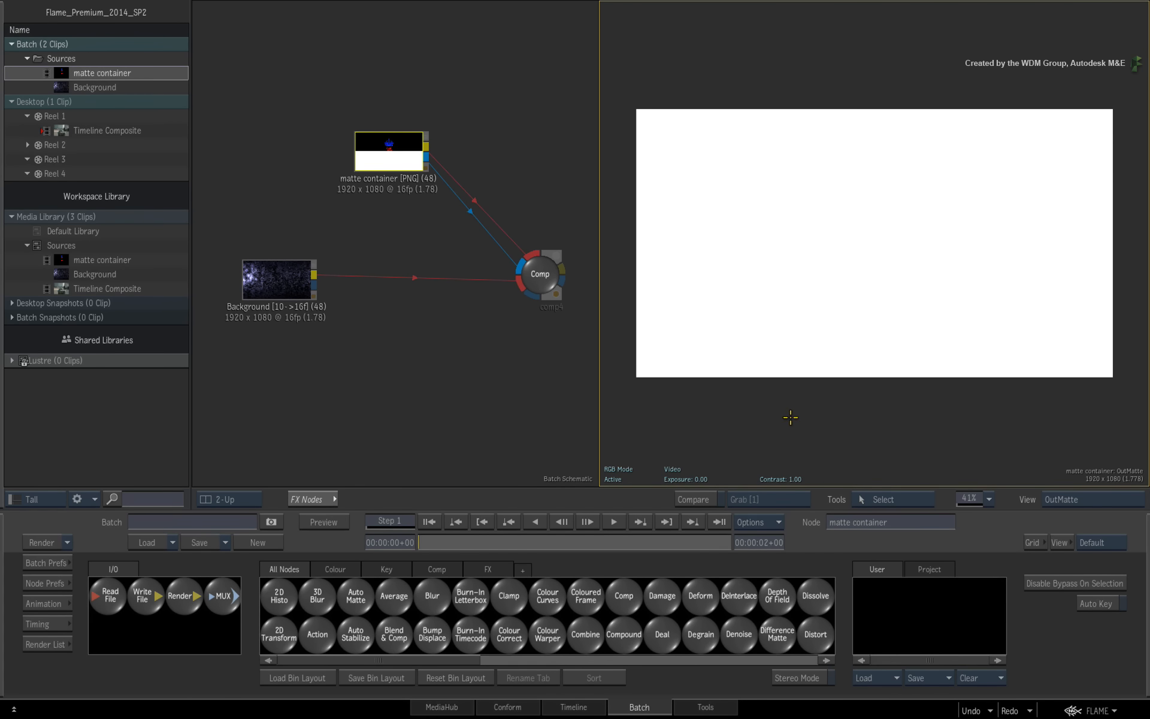
key(F4)
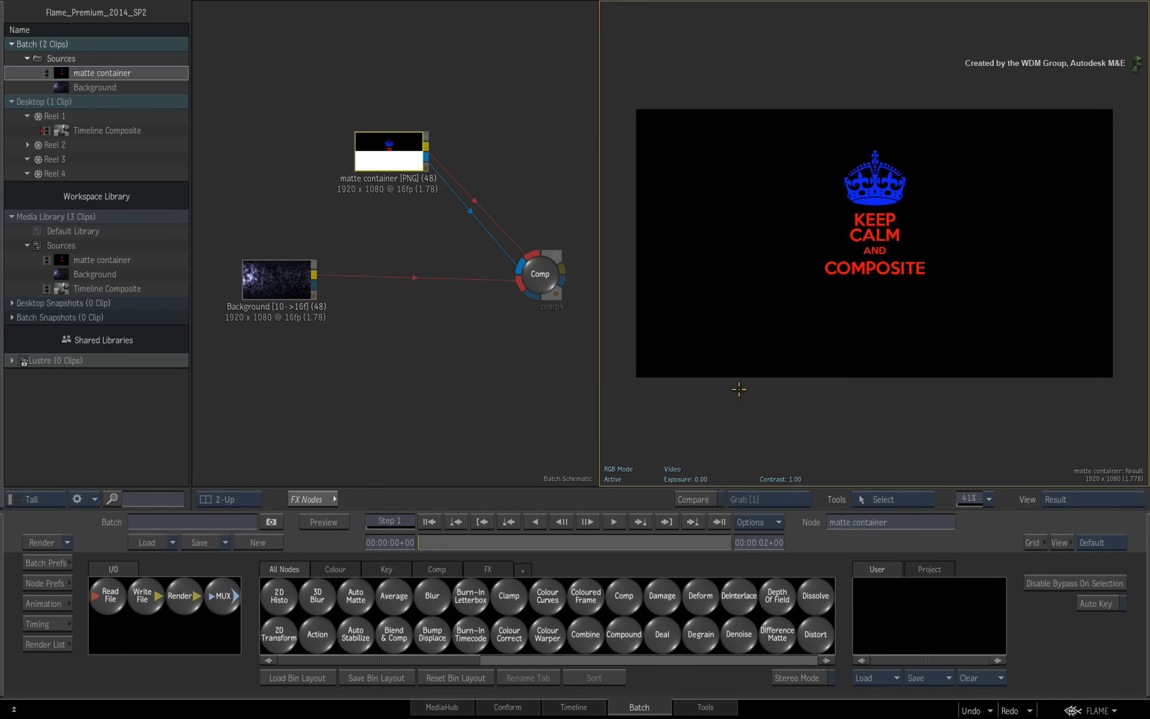
Move the matte container node up slightly and explode its timeline FX into separate Batch nodes.
drag(390, 164, 402, 133)
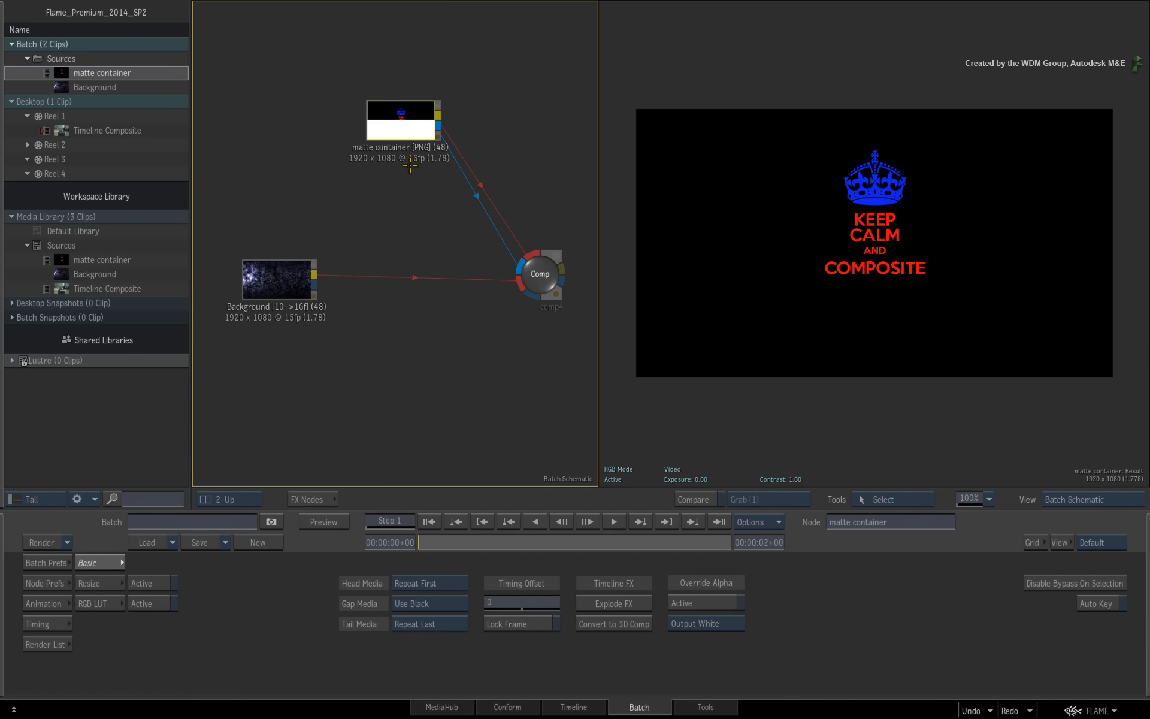
click(644, 603)
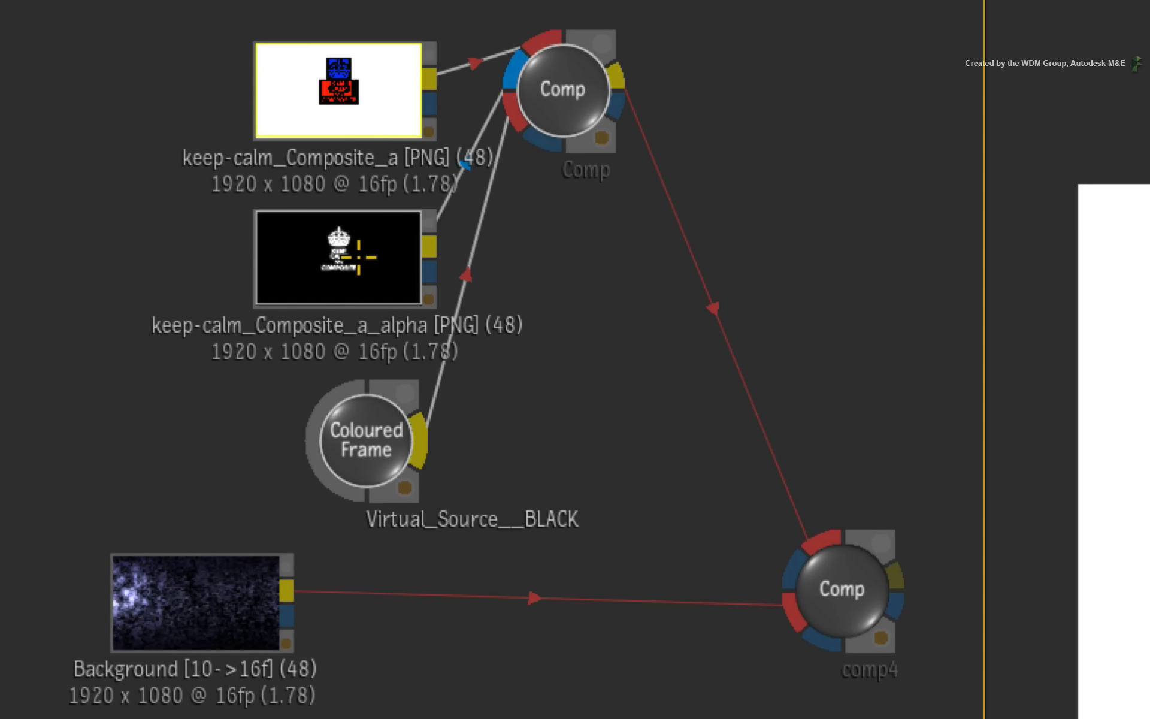
Spread out the exploded nodes and inspect how the fill clip, alpha clip and black Coloured Frame feed the extra Comp.
click(353, 256)
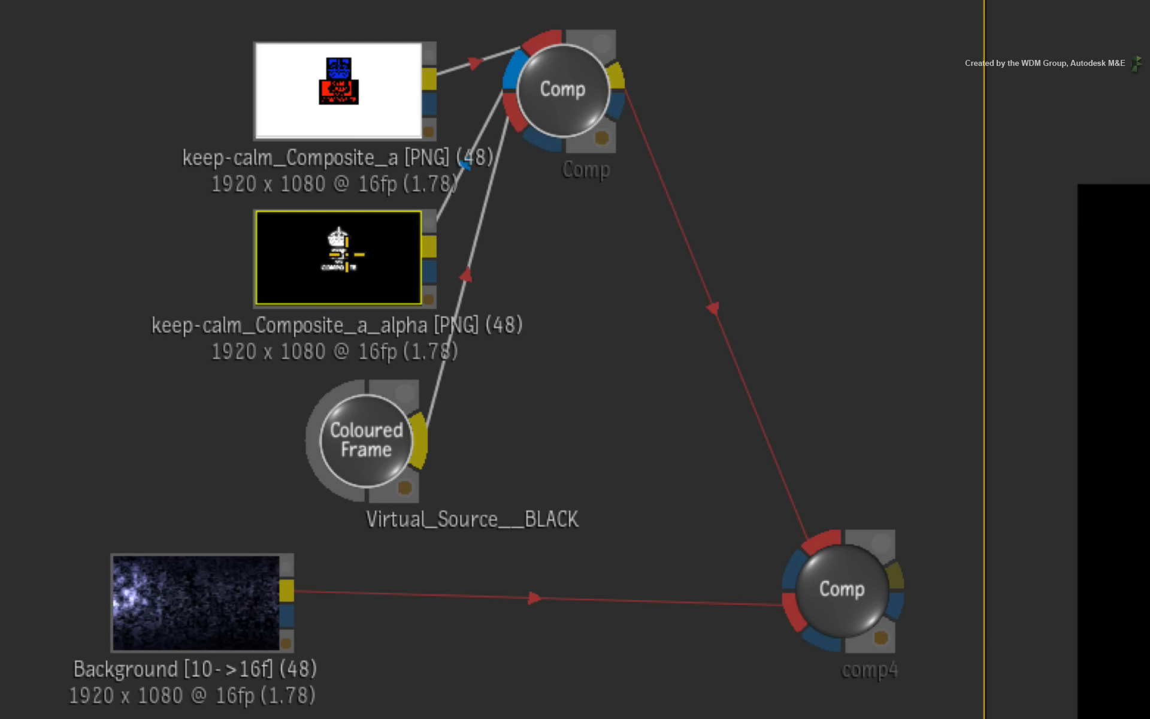
drag(555, 96, 598, 264)
click(568, 221)
click(551, 63)
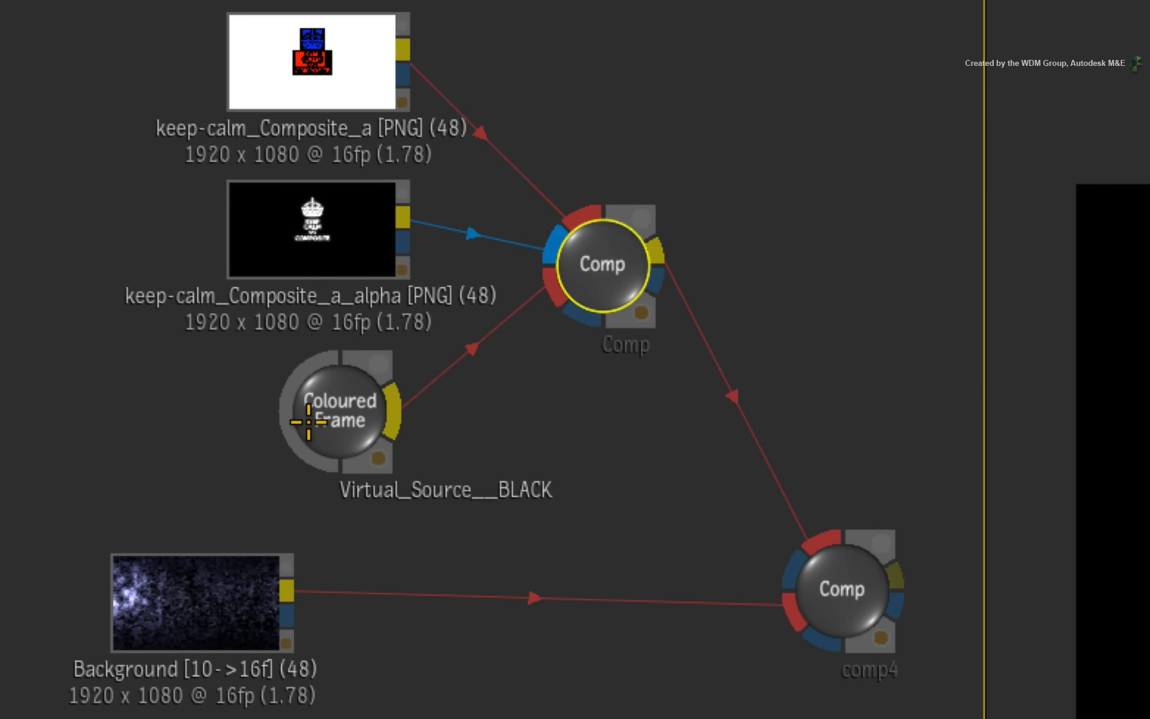
click(308, 419)
click(592, 264)
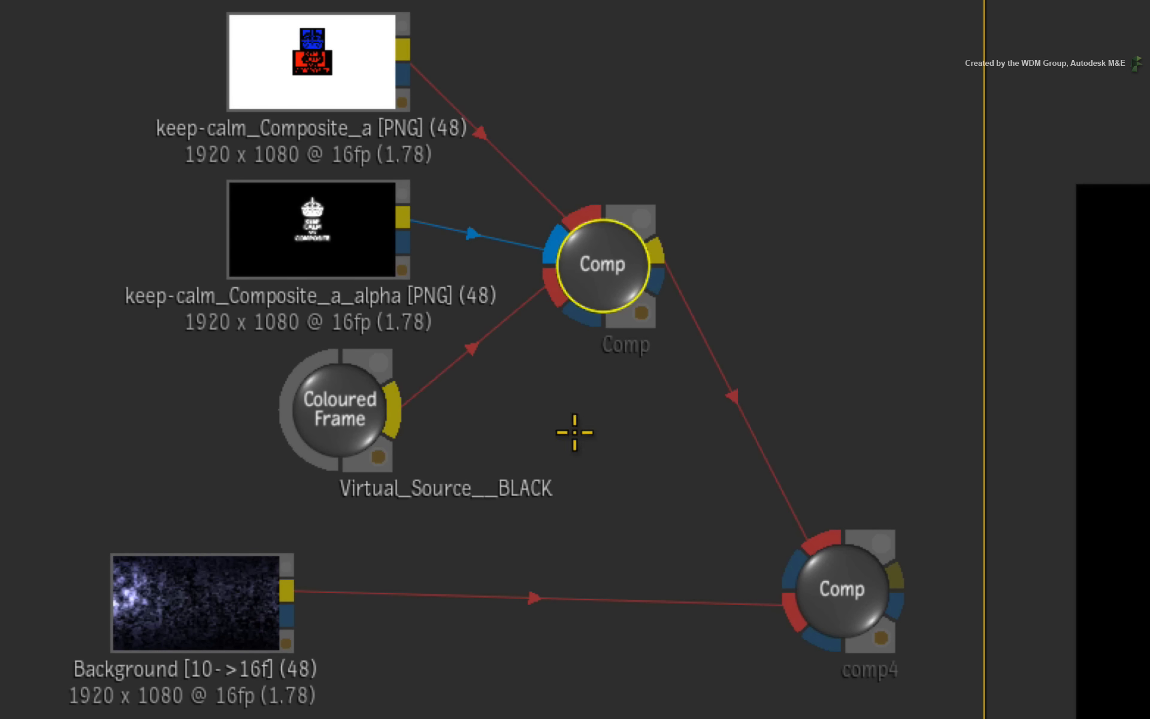
click(367, 432)
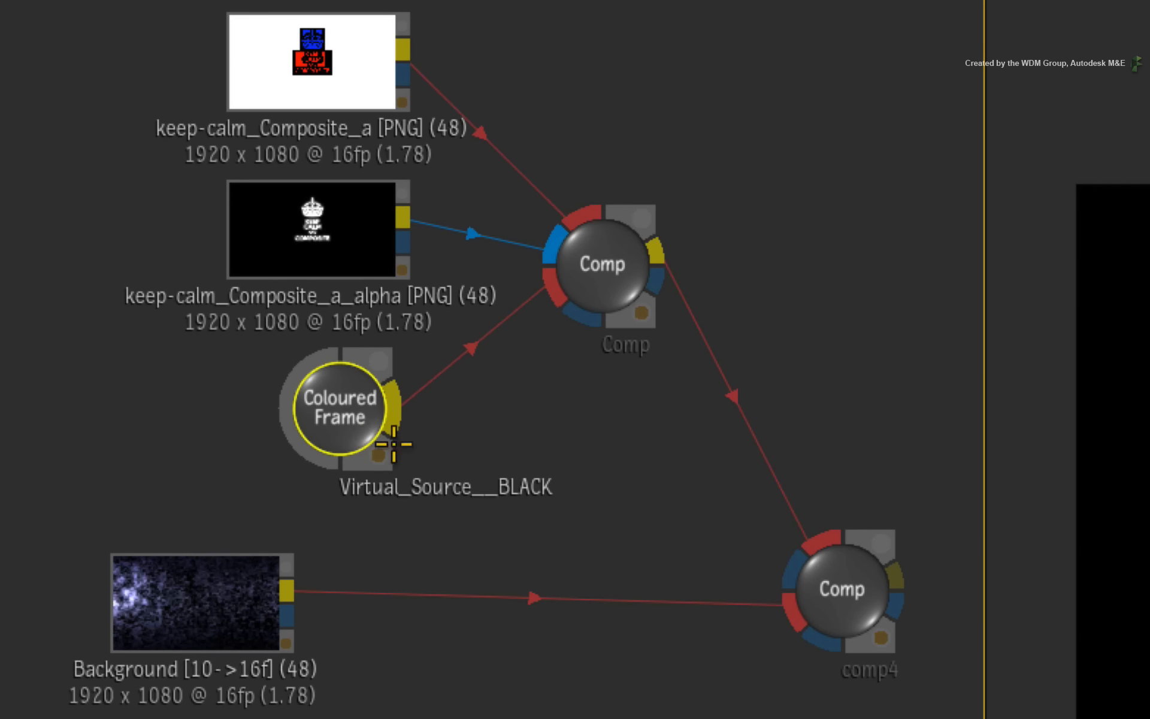
click(610, 254)
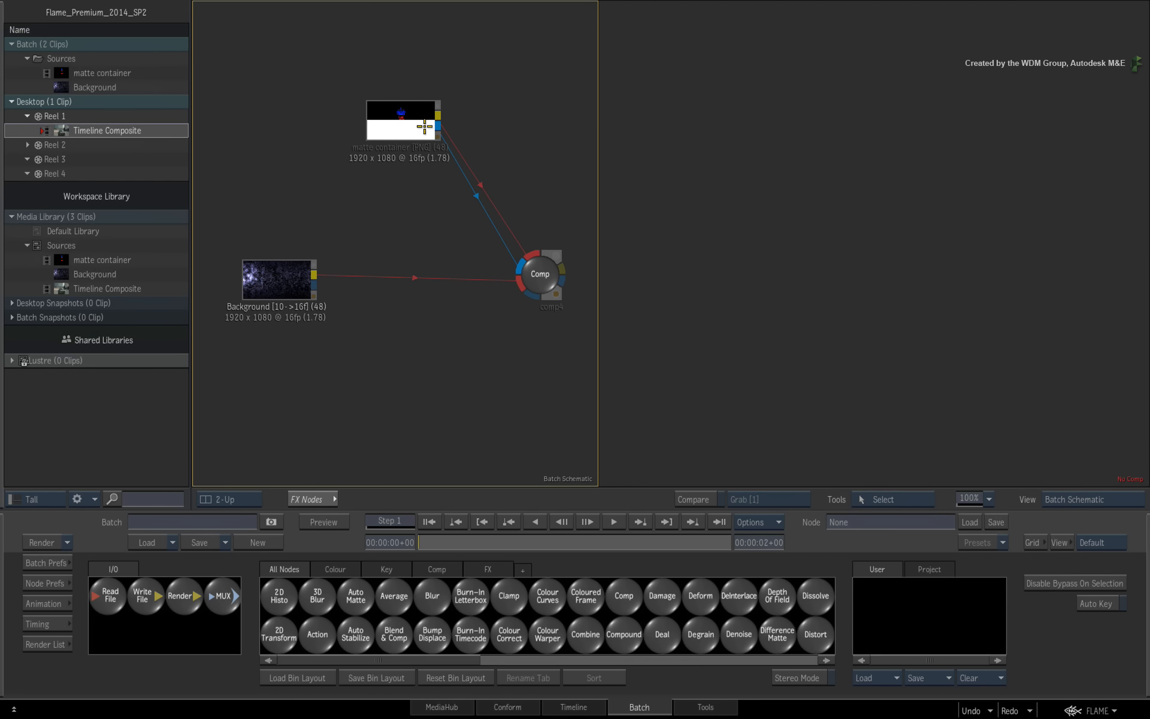
Rearrange the schematic by placing the matte container above the Background clip and moving the Comp node closer to both.
drag(416, 121, 304, 142)
drag(535, 273, 468, 253)
click(298, 136)
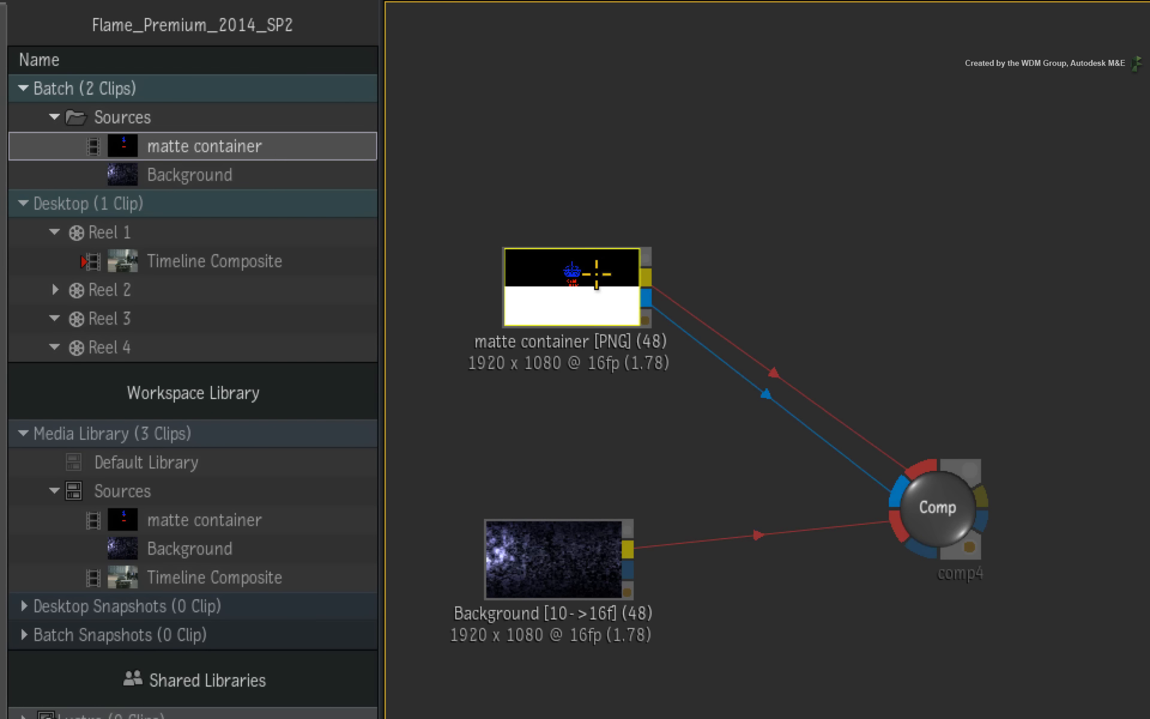
drag(596, 274, 602, 277)
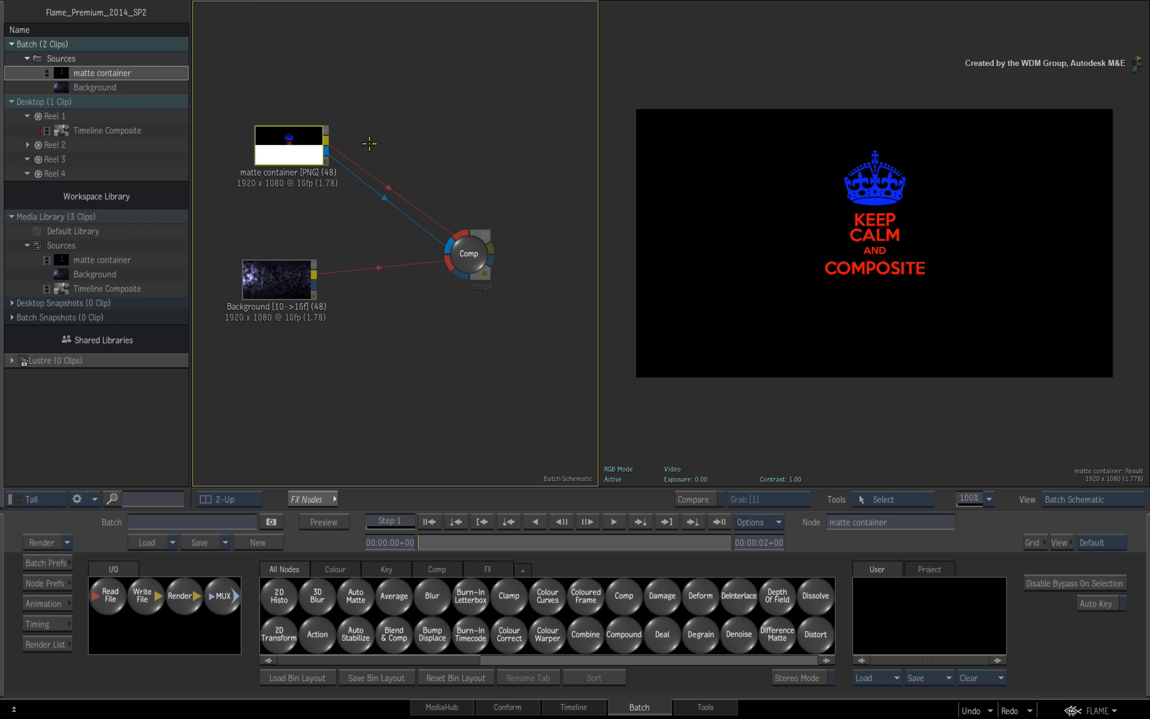
Edit the library's matte container clip onto track V1.2 of the Timeline Composite sequence, aligned to its start, and scrub through the composite.
click(444, 705)
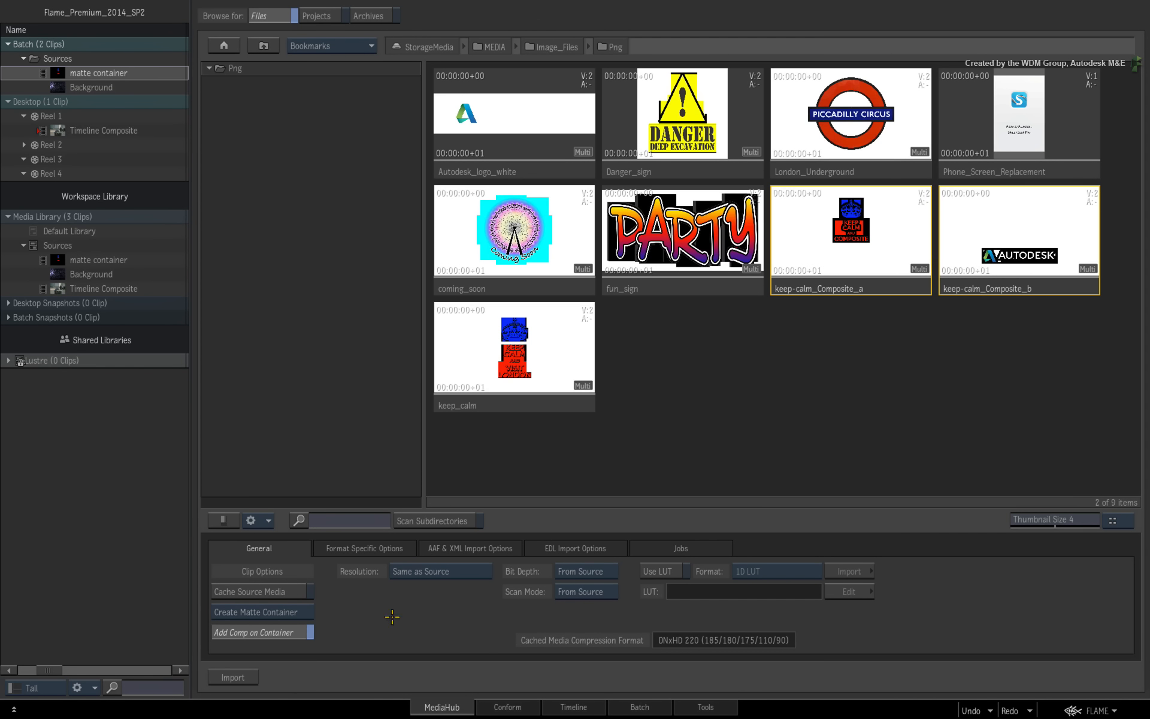
click(573, 707)
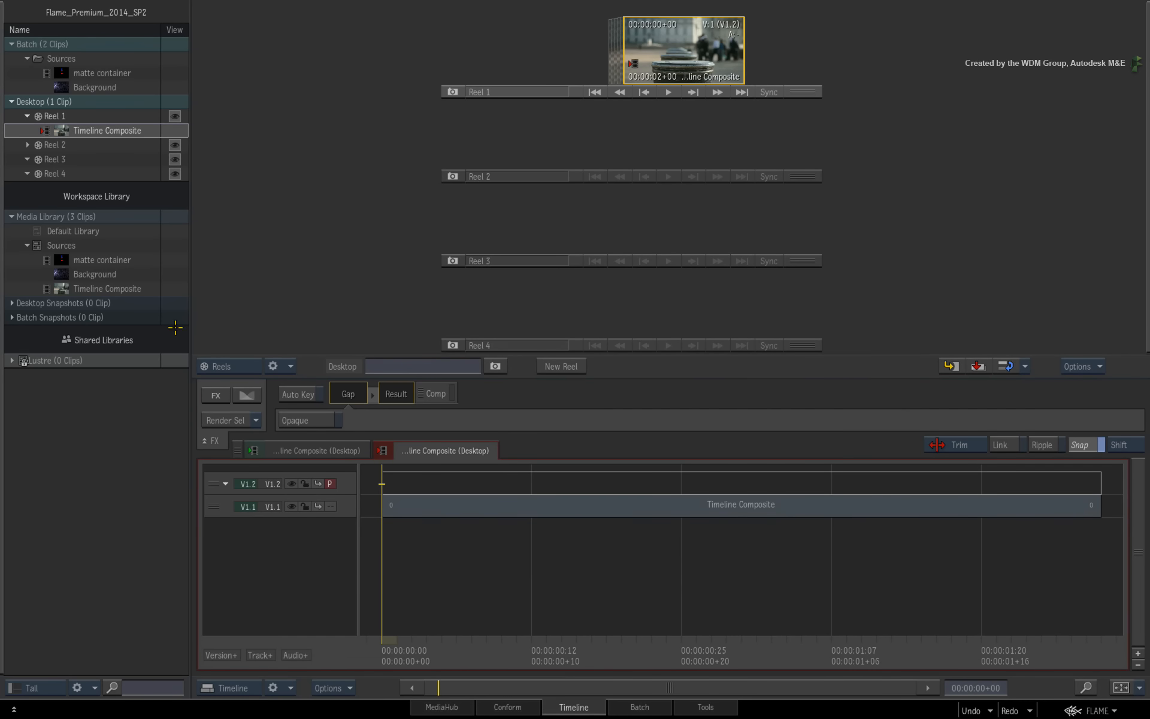
drag(62, 261, 385, 483)
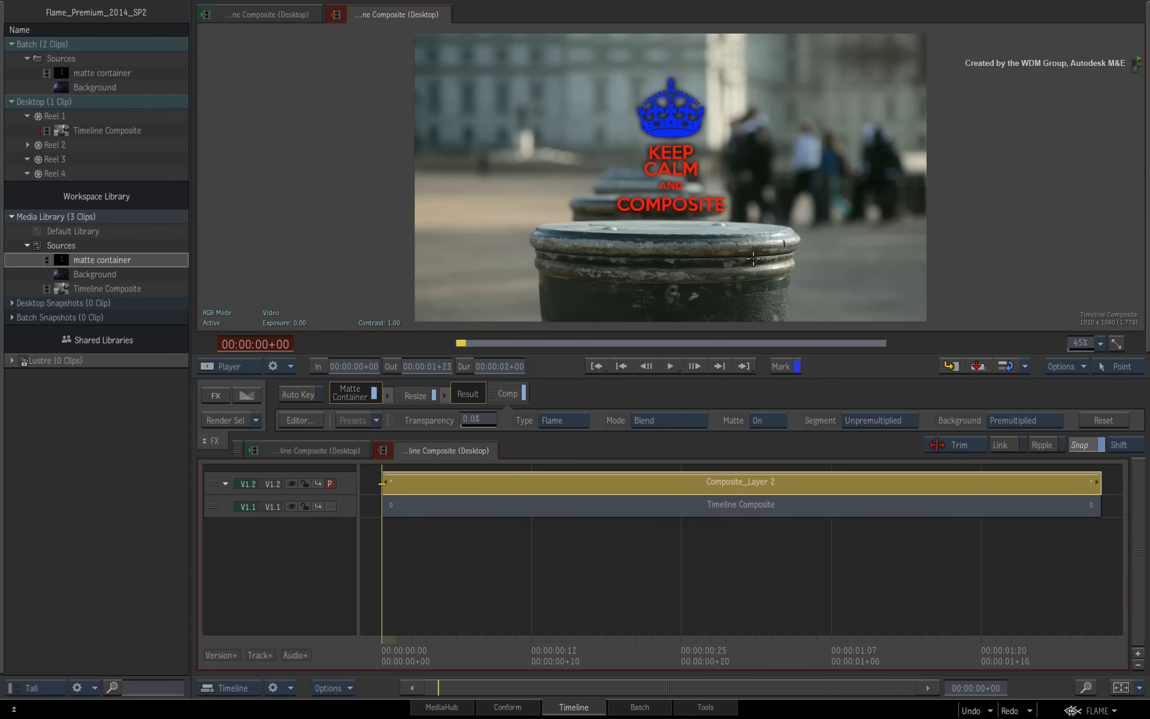
drag(395, 645, 775, 623)
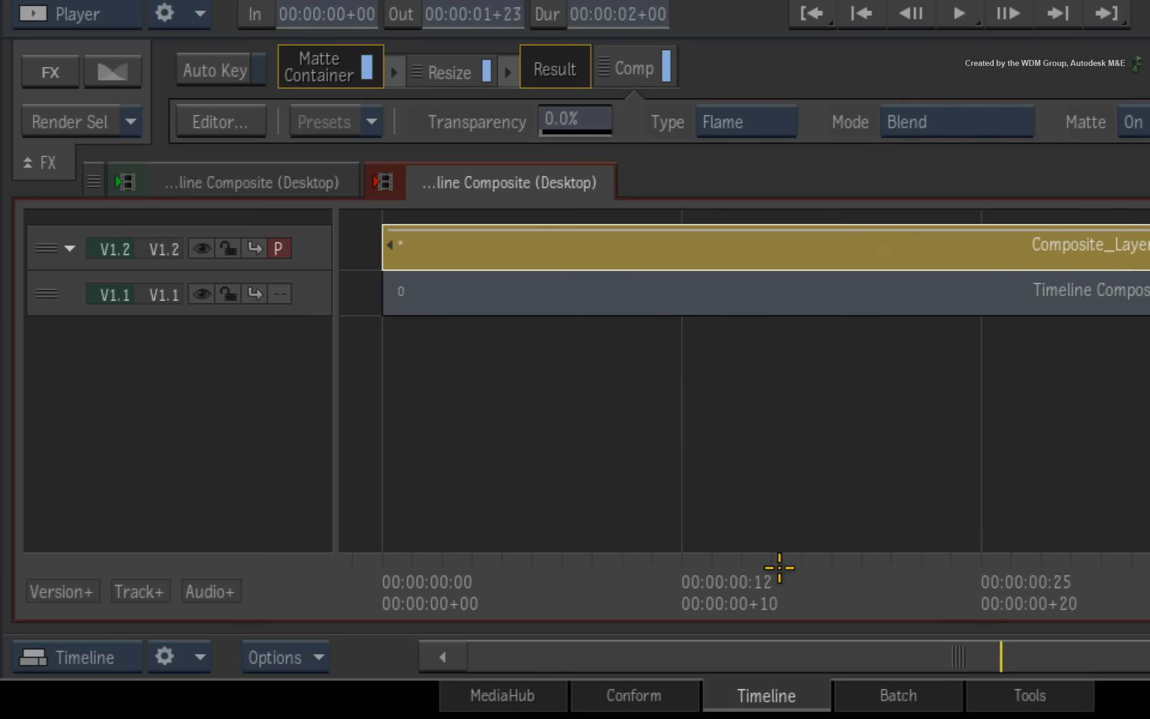
mouse_move(780, 567)
mouse_down()
mouse_move(911, 582)
mouse_move(894, 597)
mouse_move(673, 506)
mouse_up()
key(Home)
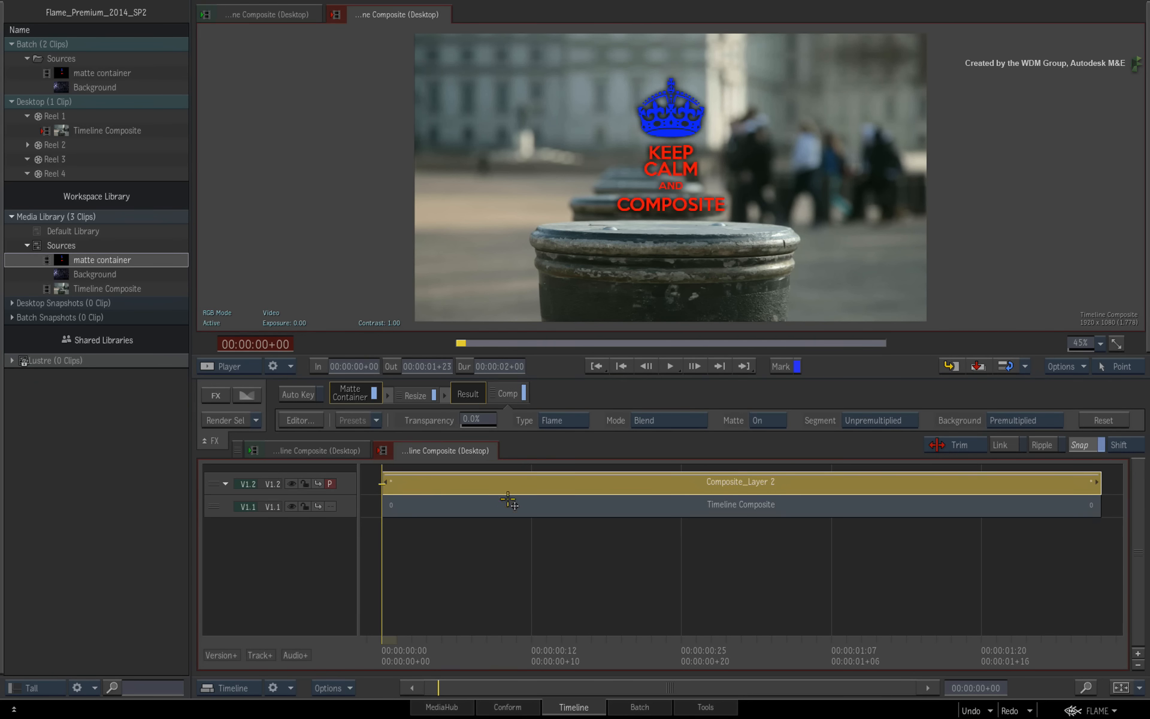
Select the background segment on track V1.1, hide that track to view the container alone, and show it again.
click(388, 510)
click(289, 506)
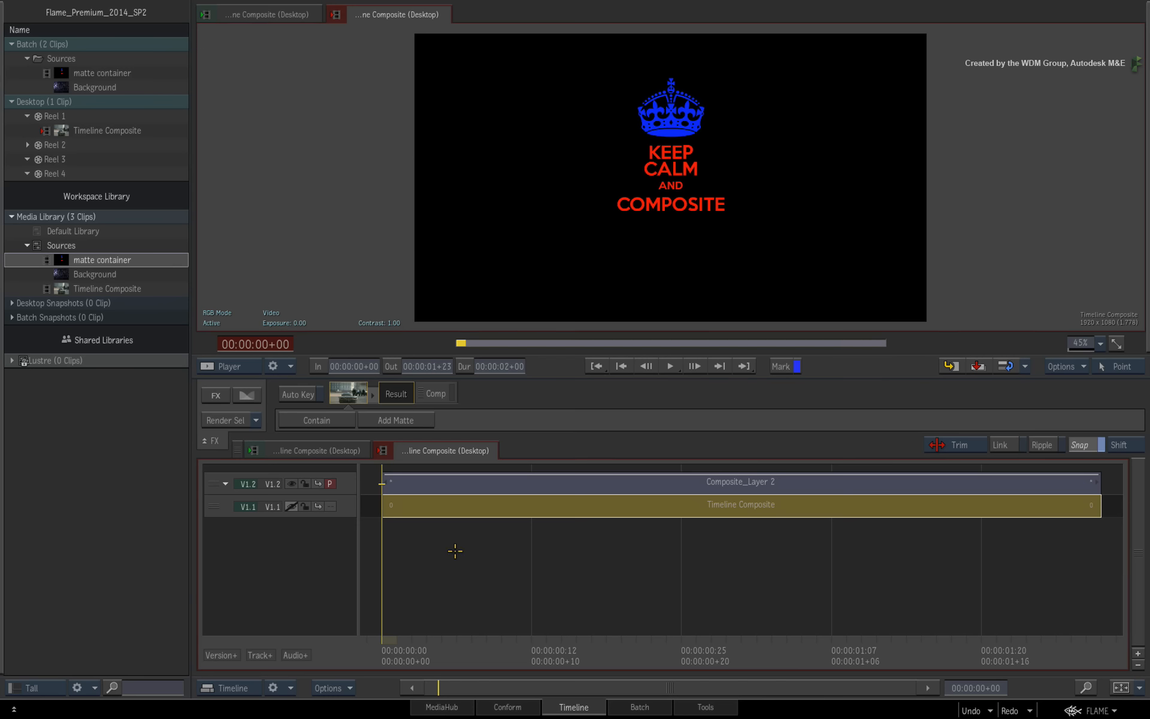
click(292, 506)
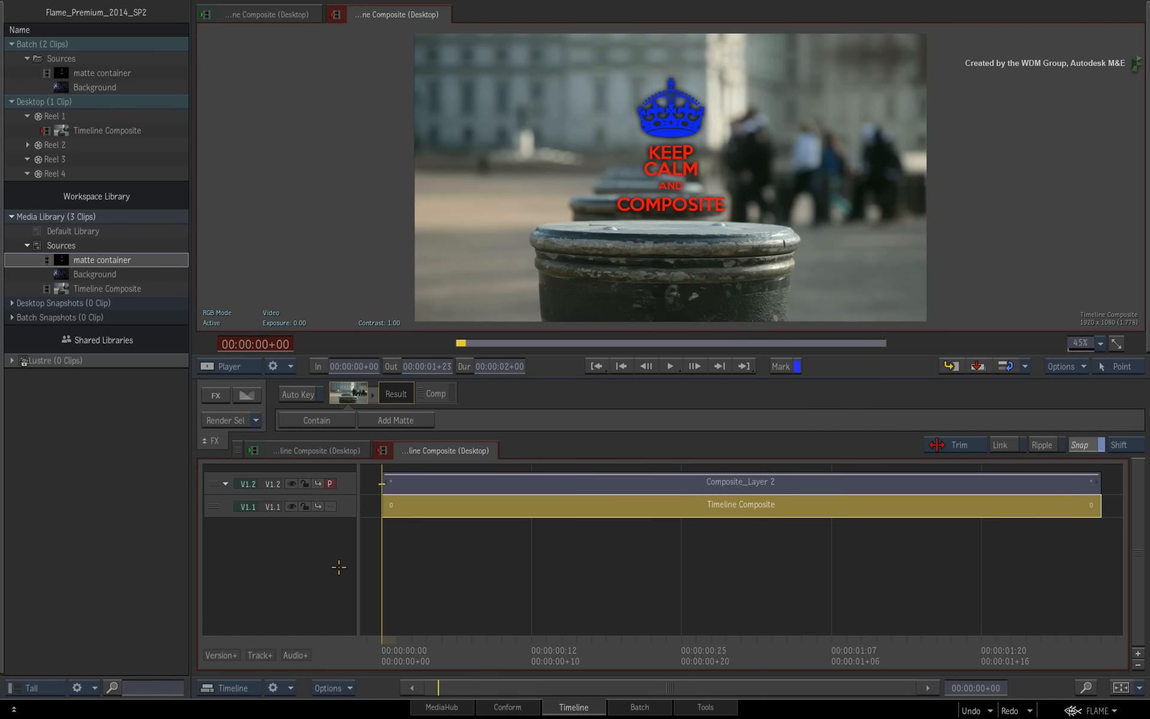
Turn the Add Comp on Container import option off and back on in MediaHub.
click(442, 707)
click(289, 630)
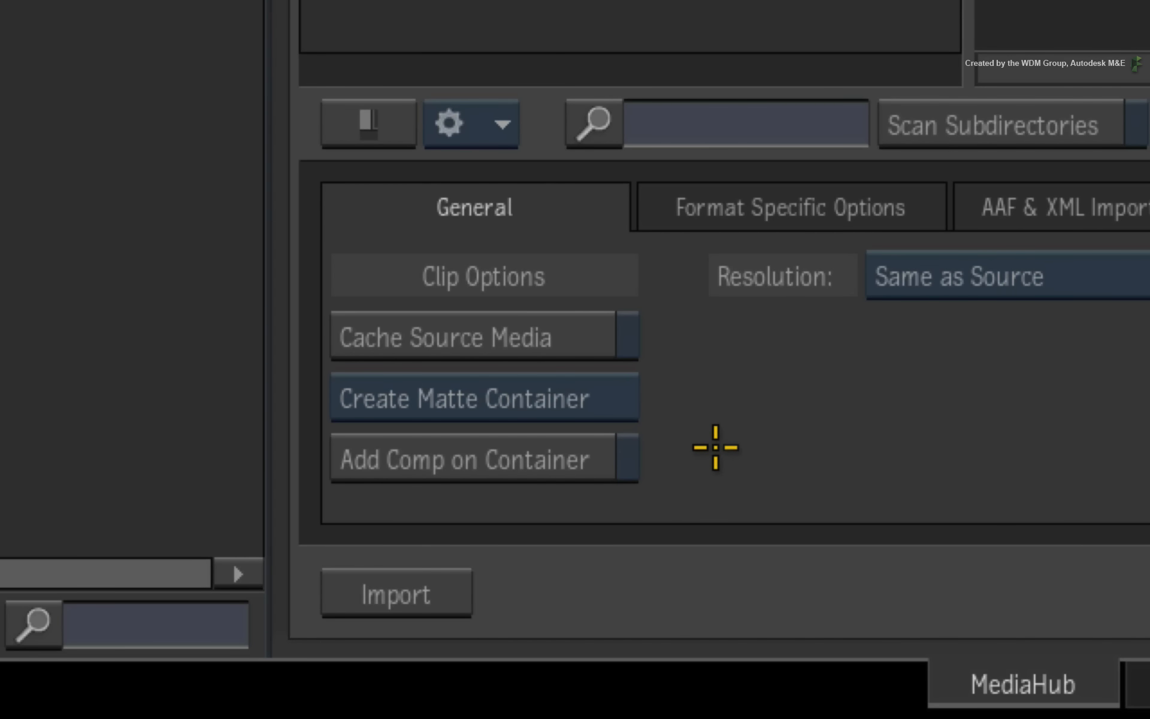
click(570, 458)
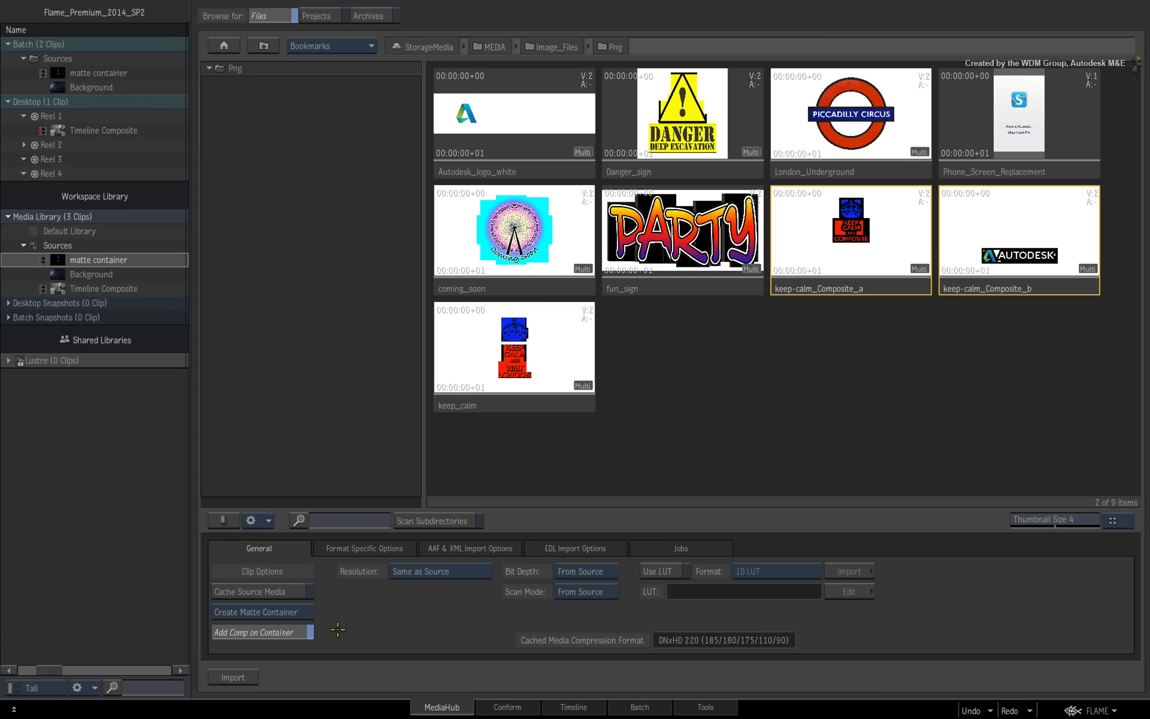
Return to the Batch schematic and select the matte container node.
click(640, 707)
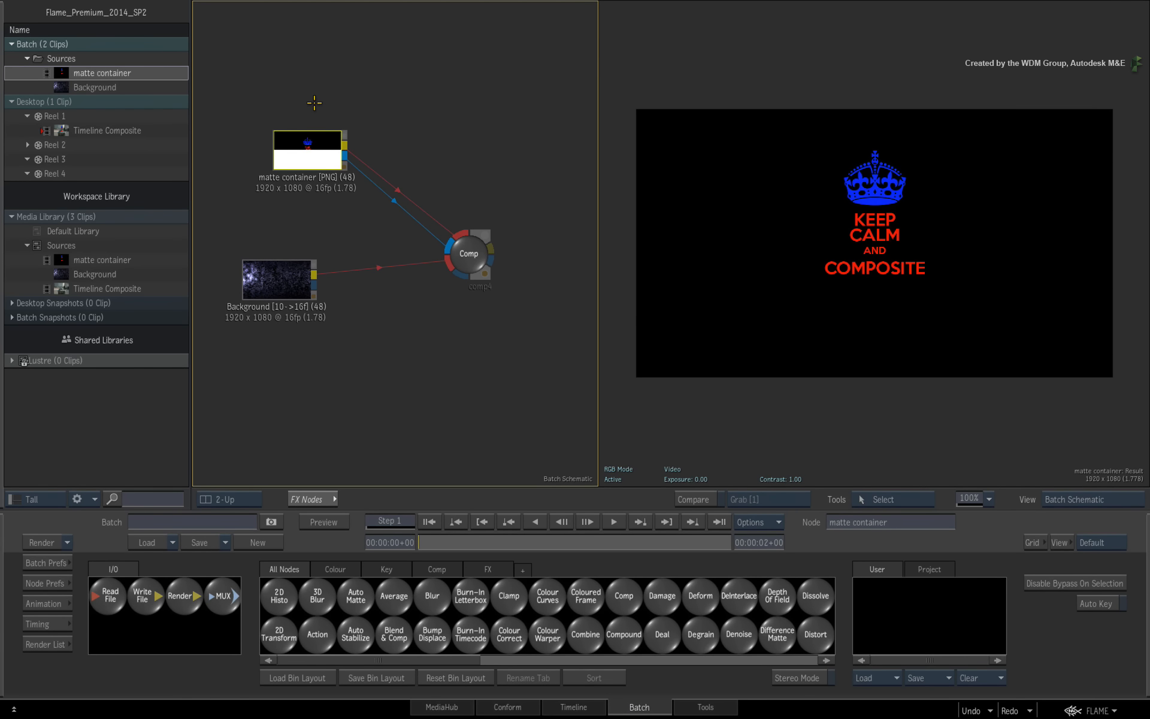
click(319, 137)
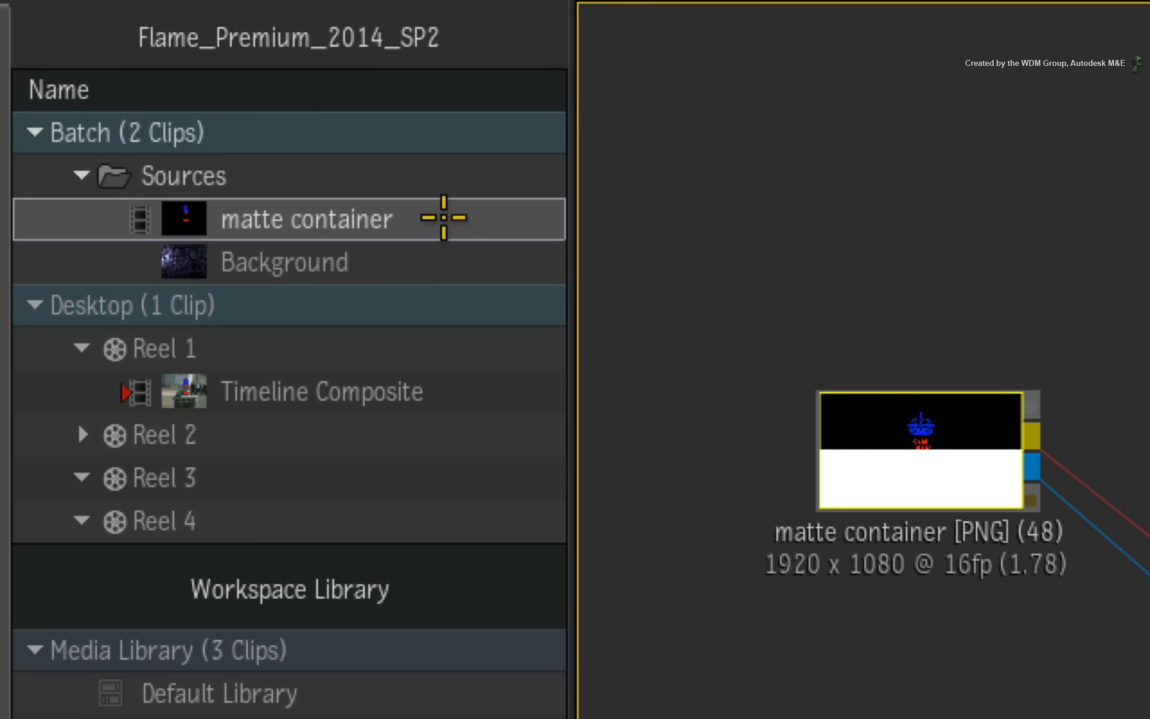
click(445, 216)
click(445, 216)
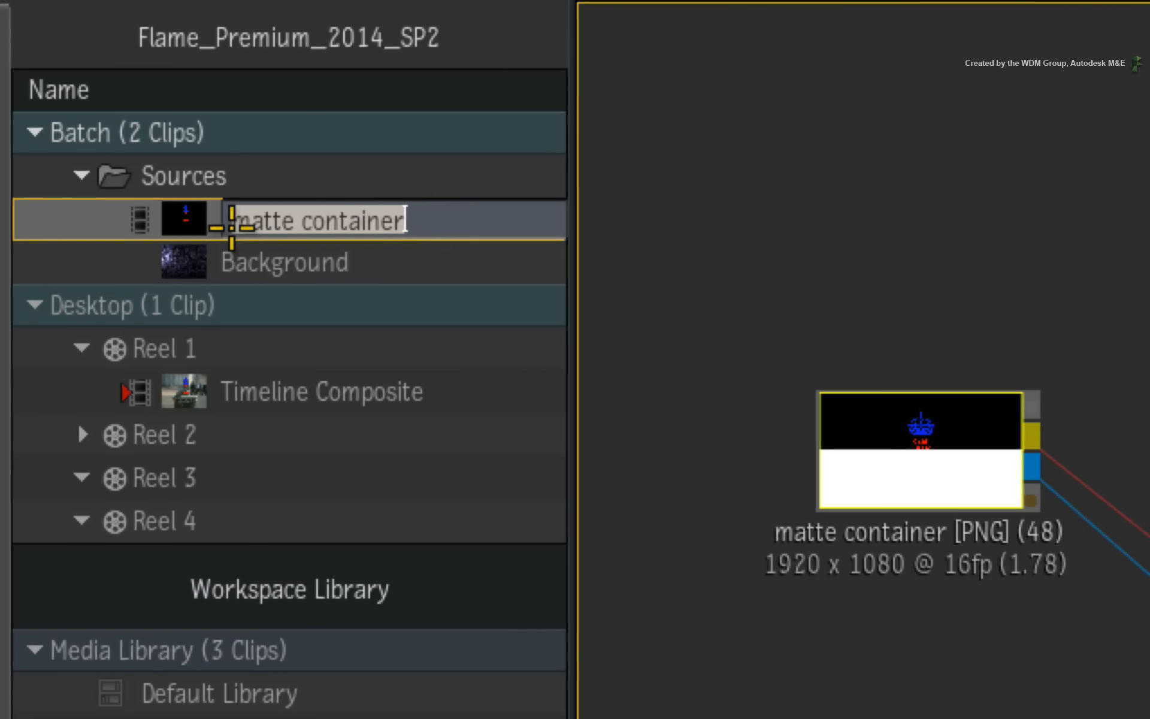
key(Escape)
Open the matte container clip from the Batch sources as a sequence.
right_click(330, 217)
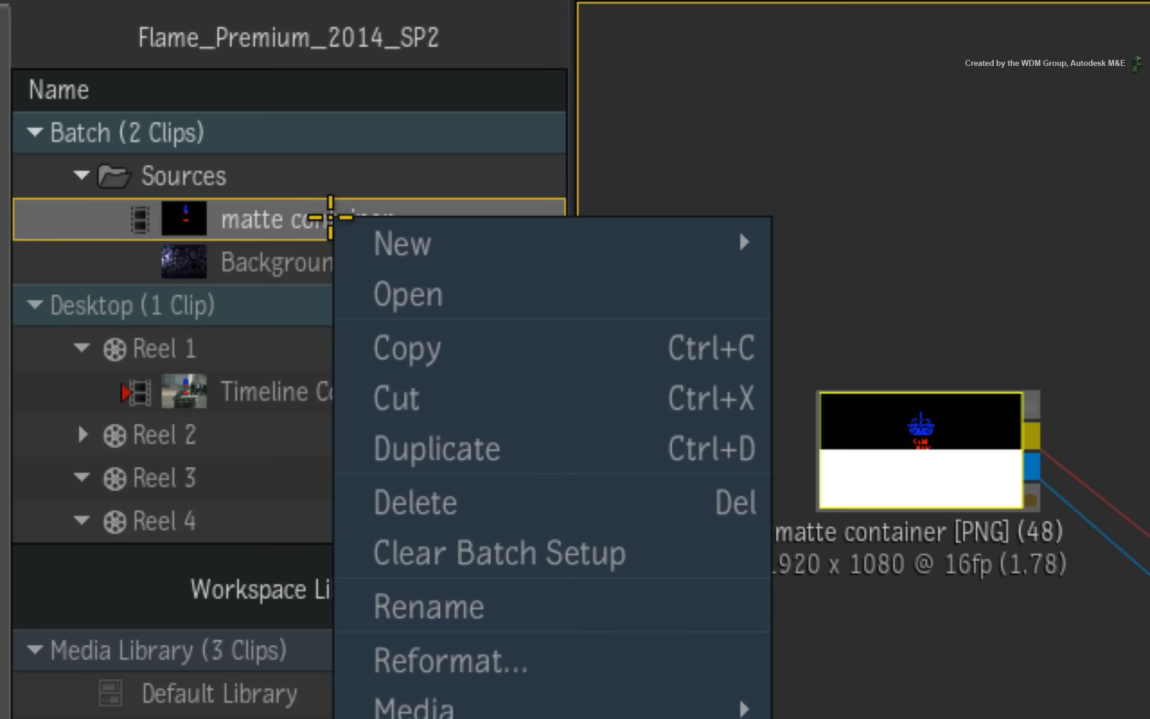
mouse_move(385, 219)
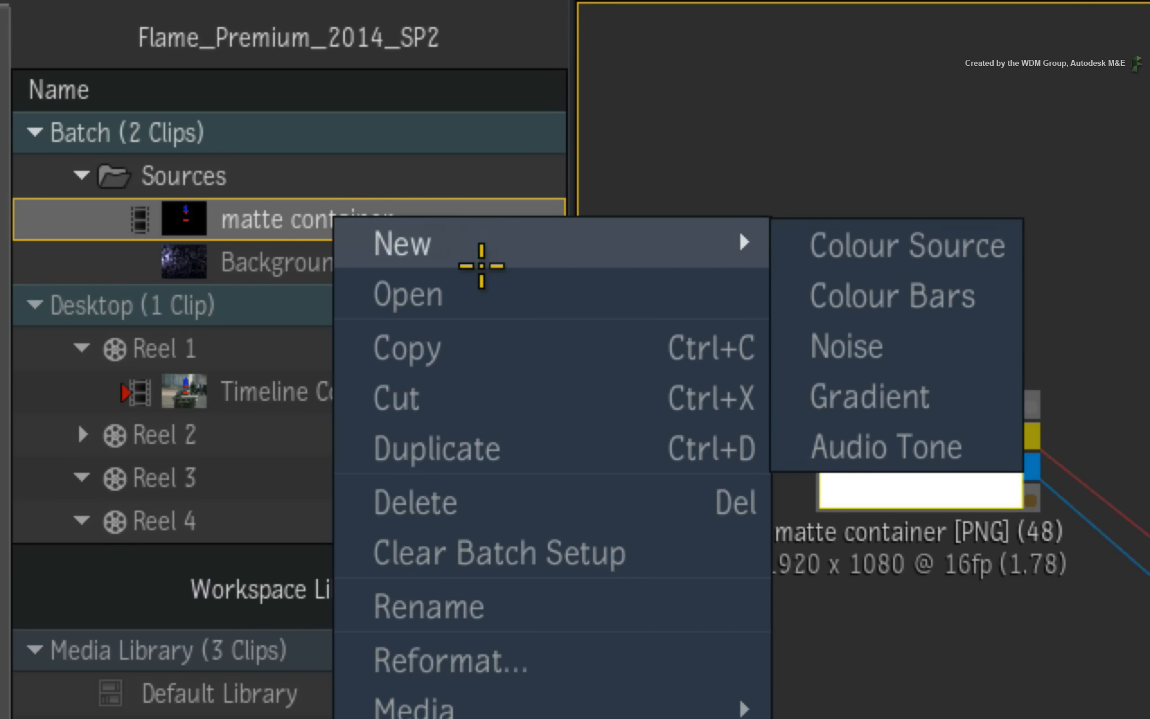
click(474, 293)
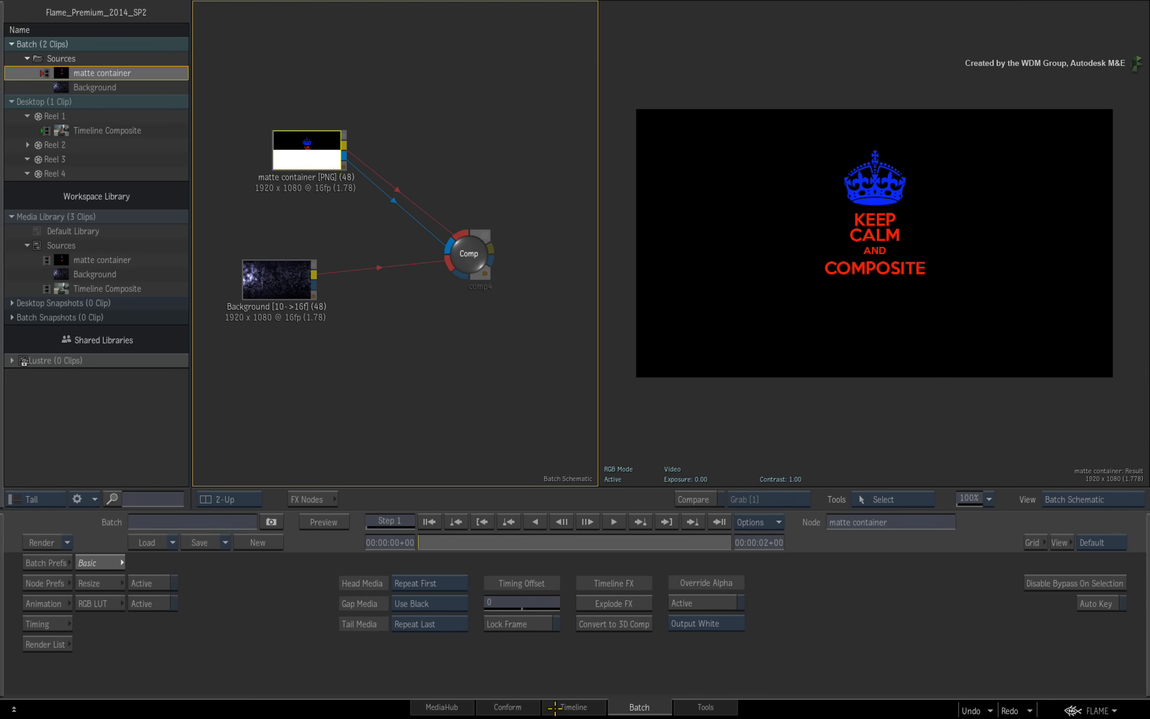
In the Timeline, select the matte container's Composite_Layer 2 segment and disable its Comp effect.
click(555, 707)
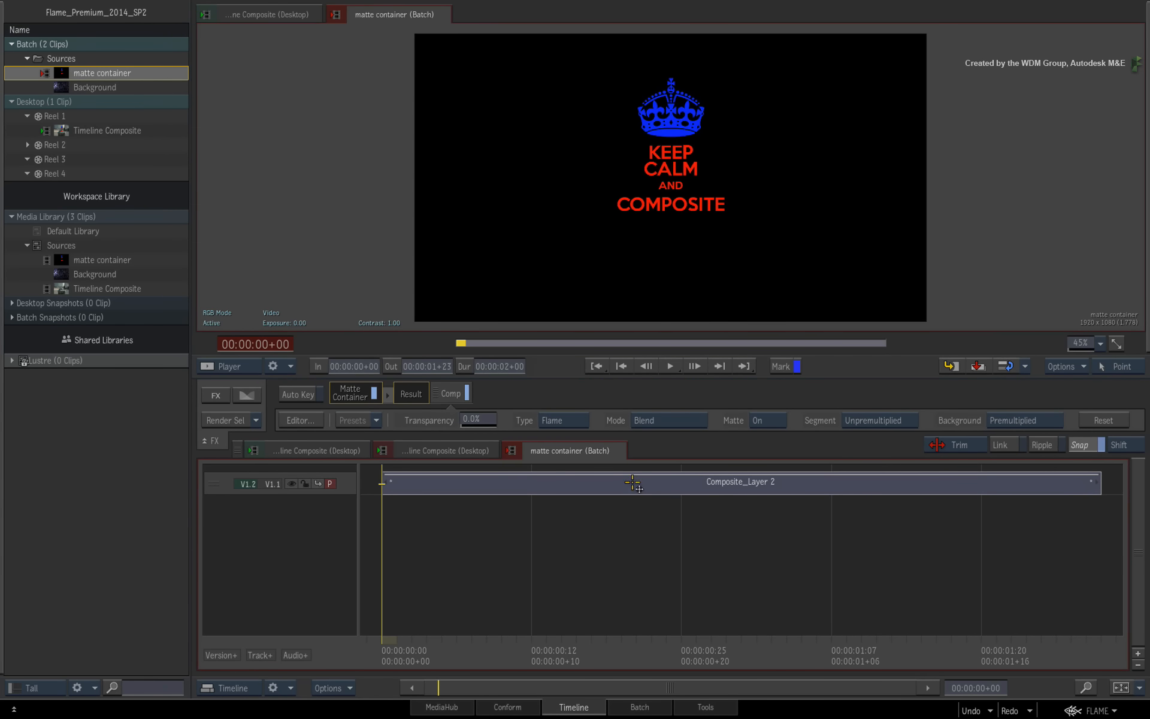
click(632, 483)
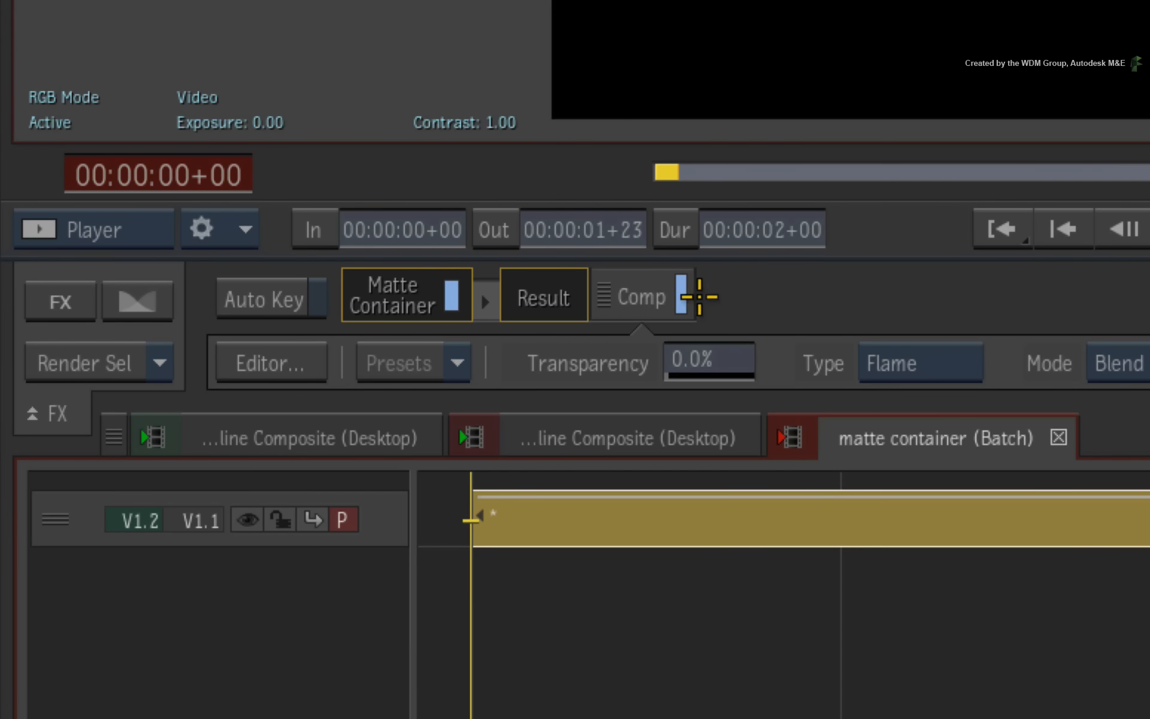
click(694, 297)
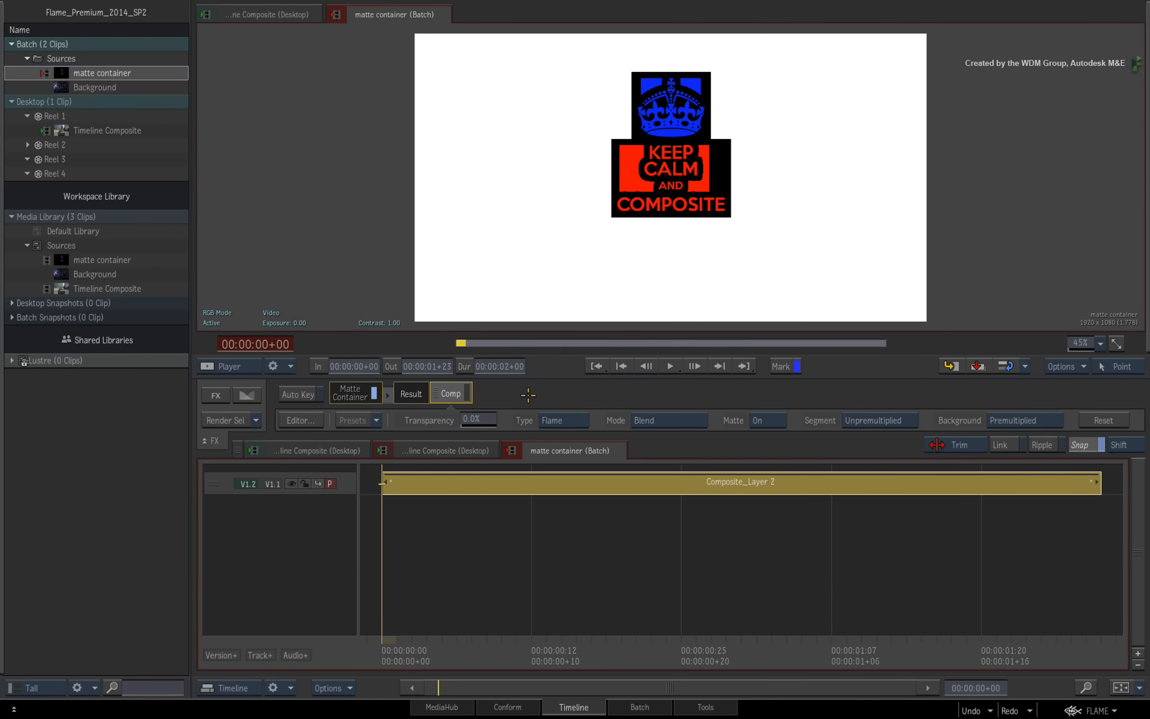
Close the matte container sequence in the Timeline and return to the Batch schematic.
key(alt+1)
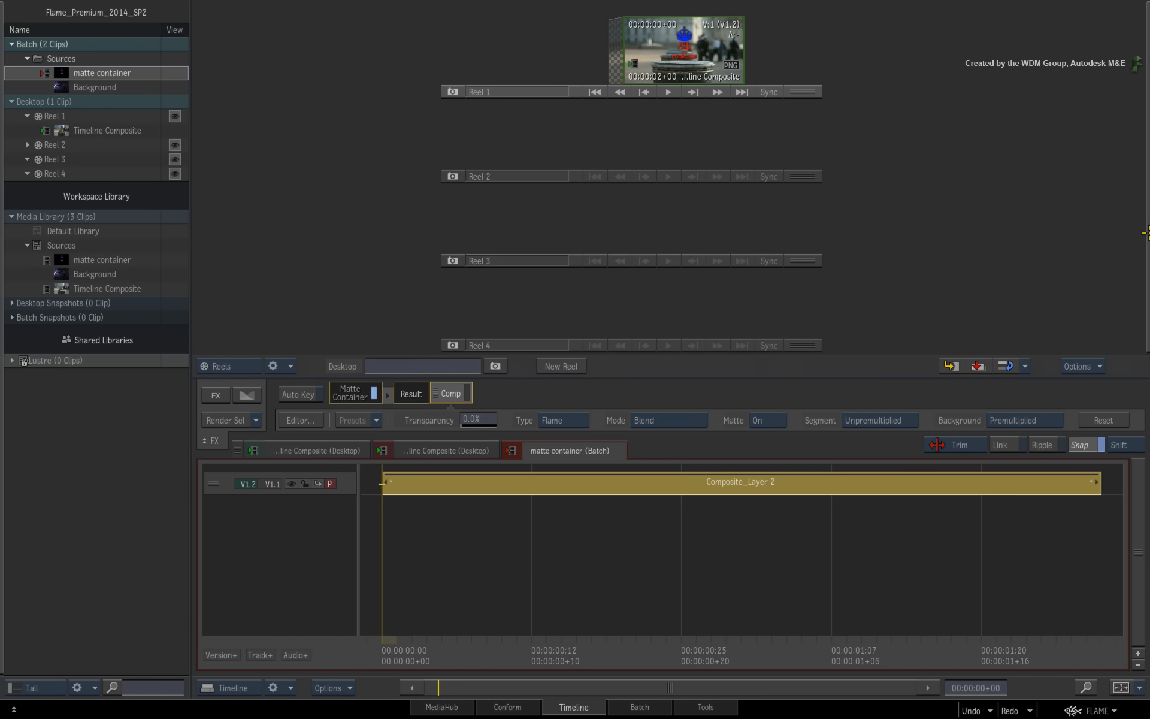
click(620, 450)
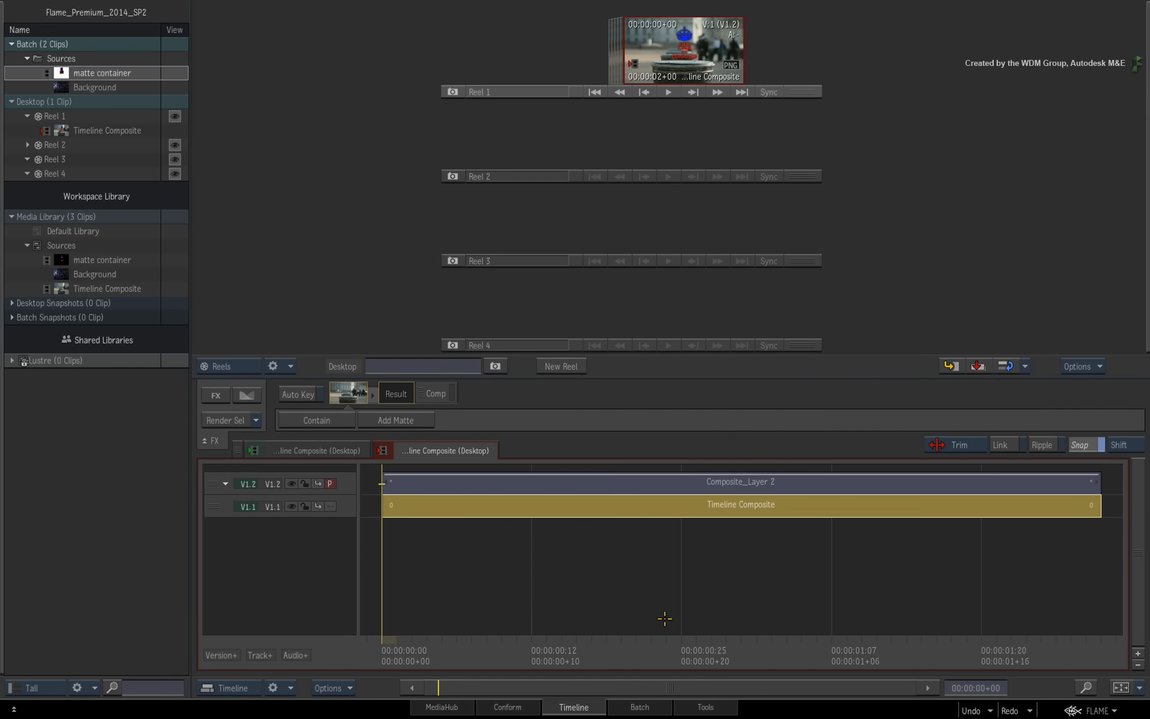
click(660, 707)
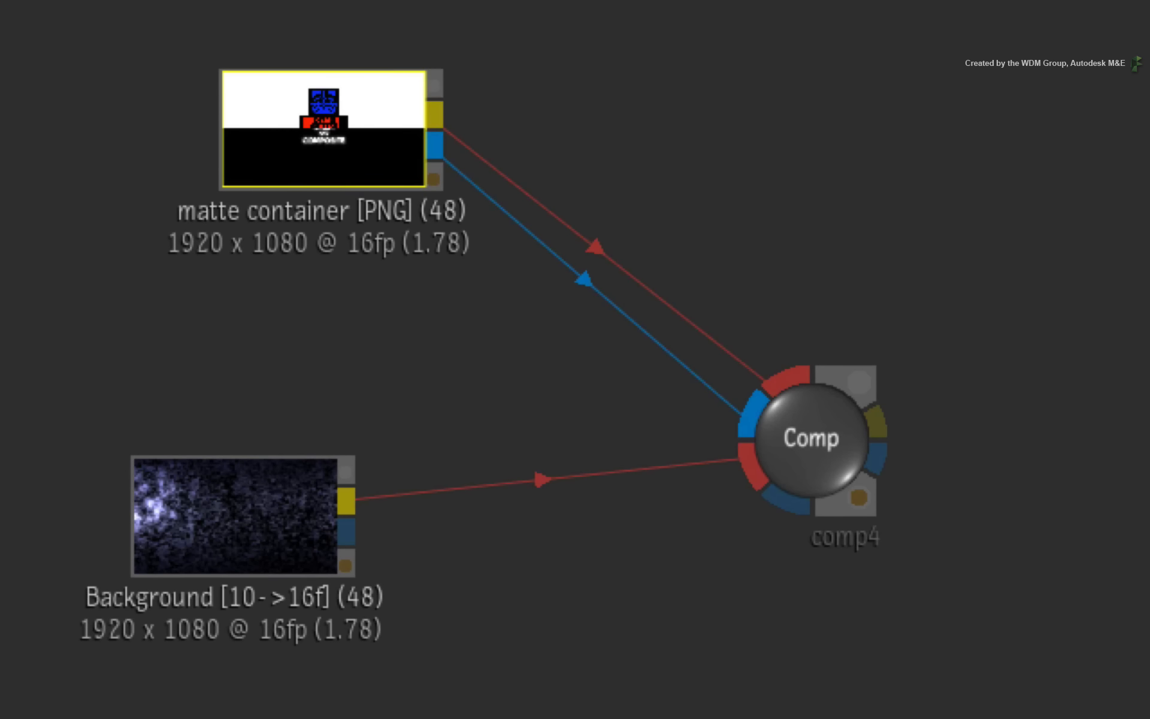
View the result of the matte container node beside the Batch schematic.
key(F4)
key(F4)
key(F4)
key(F4)
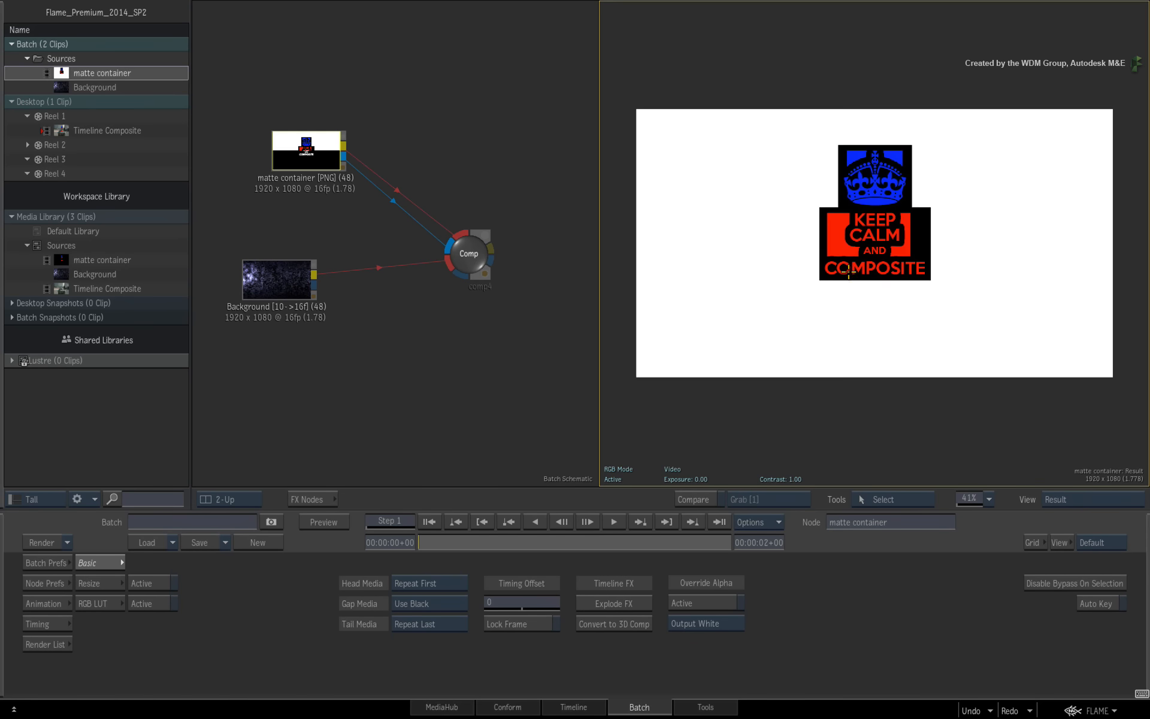
key(F4)
Preview the Comp node's result over several frames from the first frame, with the media list hidden to enlarge the Batch views.
click(470, 253)
click(586, 526)
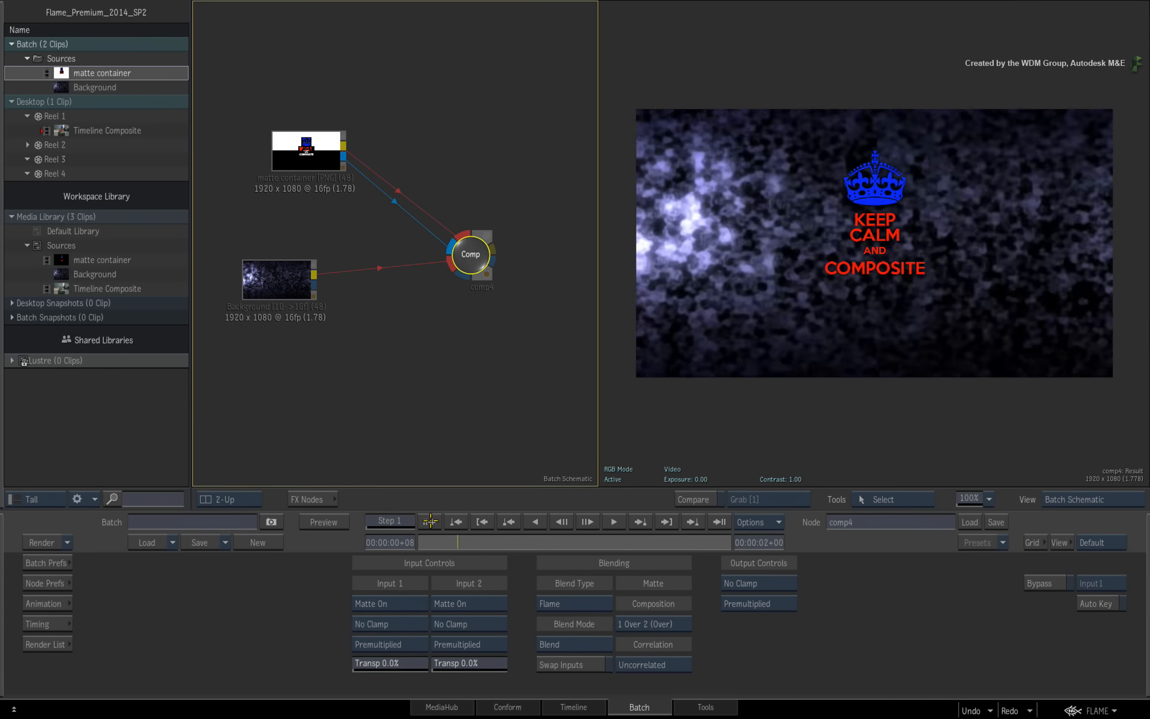
click(429, 523)
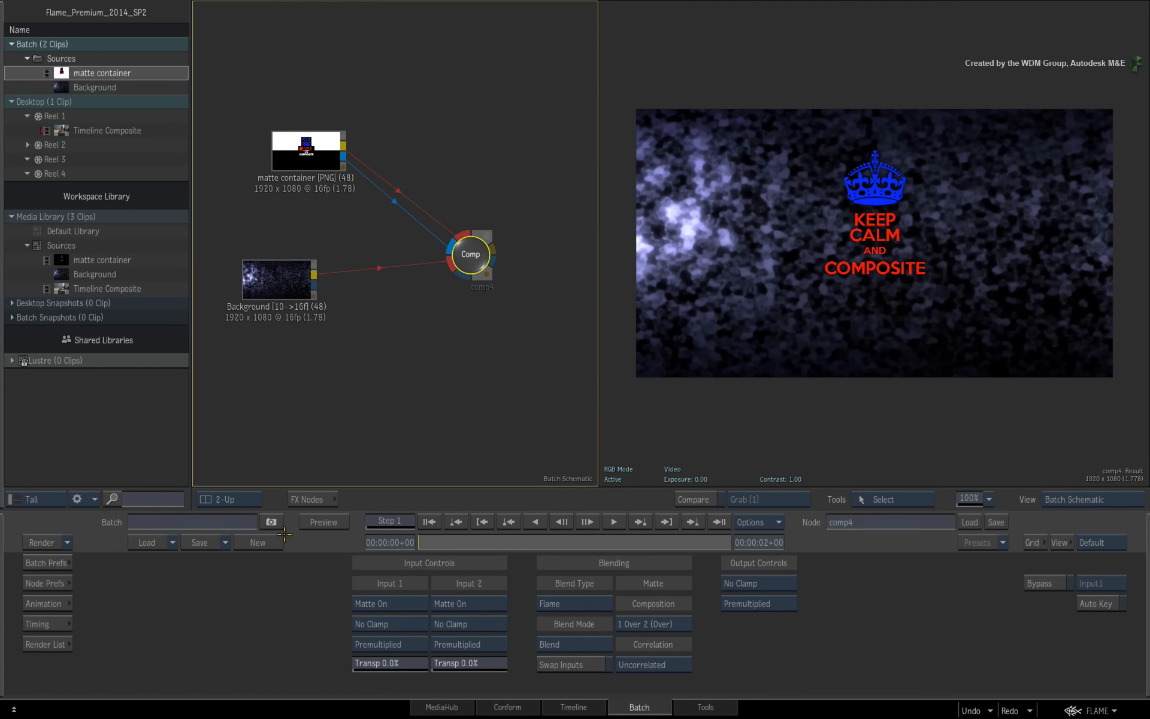
click(37, 499)
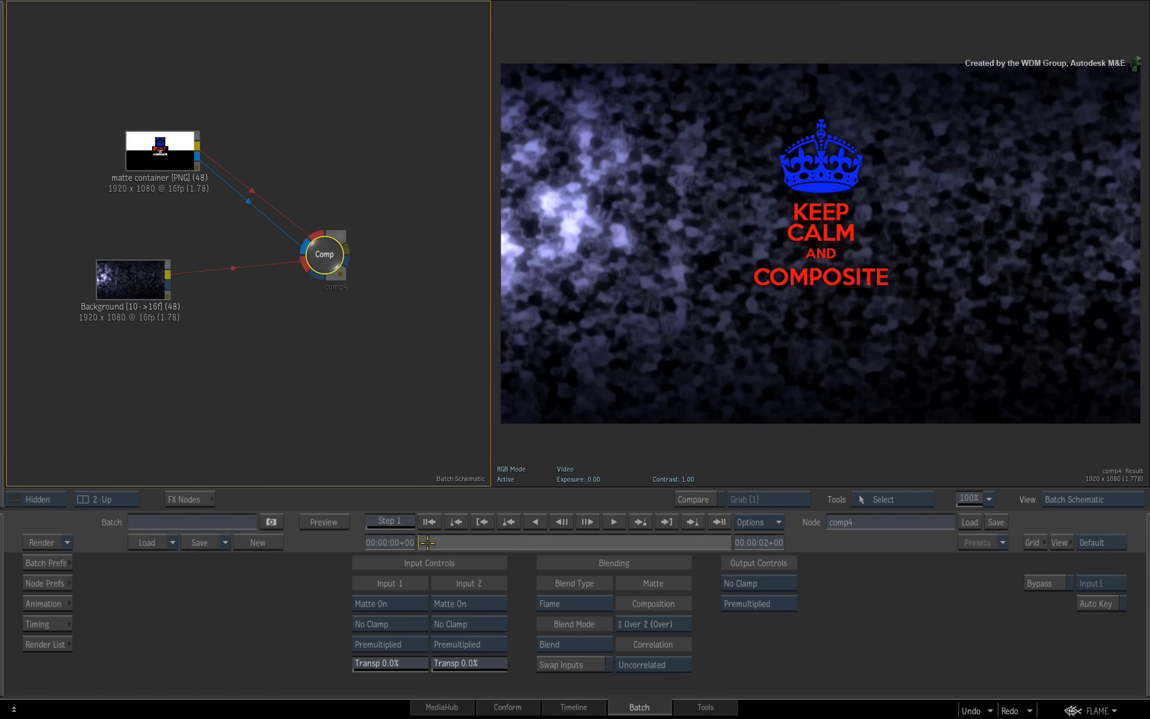
mouse_move(431, 543)
mouse_down()
mouse_move(773, 533)
mouse_move(413, 539)
mouse_up()
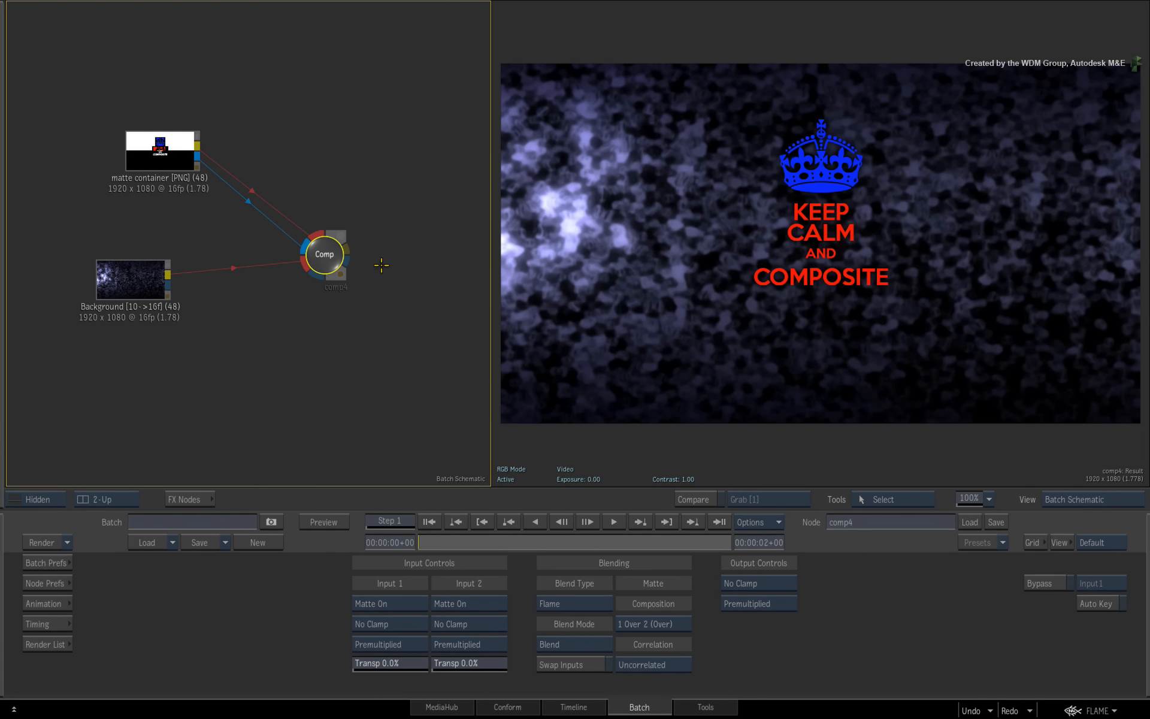